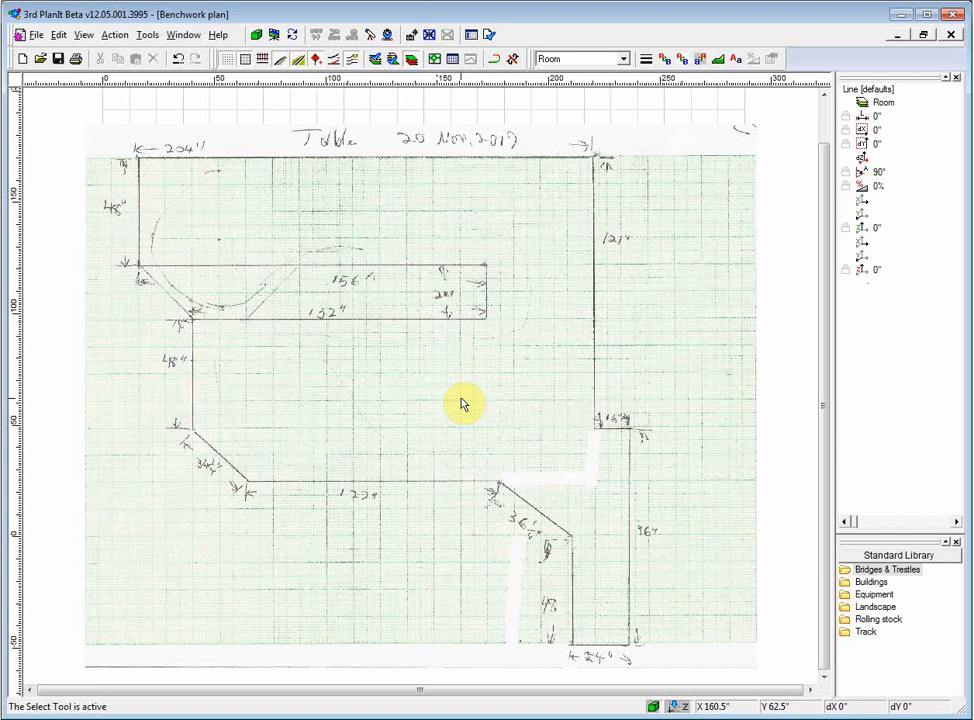
# Draw a horizontal line about 166.5 inches long from the sketch's upper-left corner along the top benchwork edge.
pyautogui.rightClick(355, 401)
pyautogui.click(377, 317)
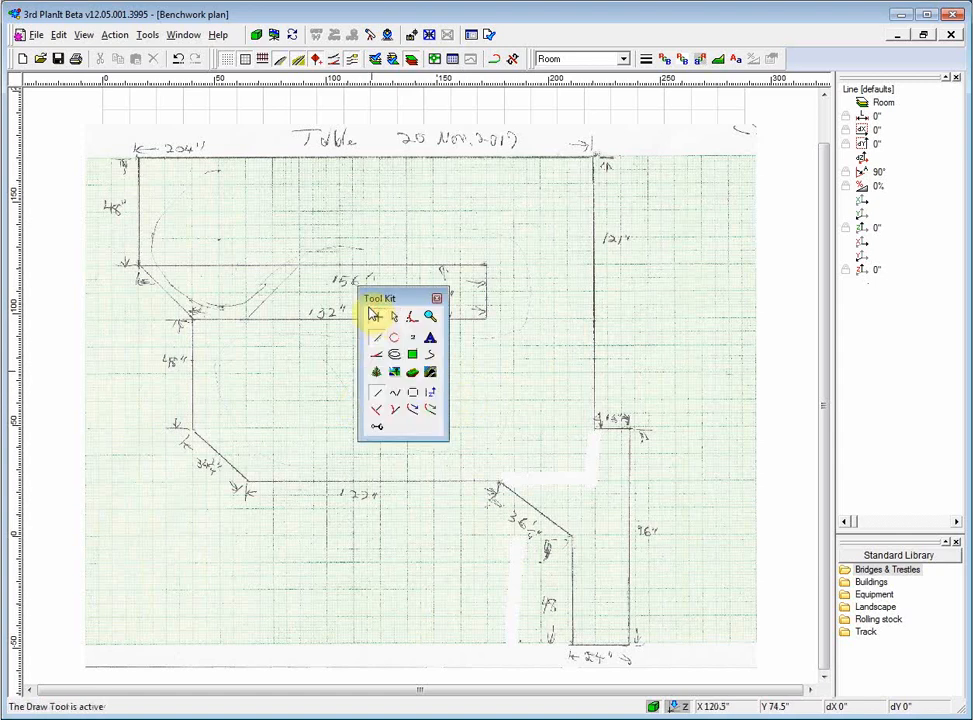
pyautogui.click(138, 157)
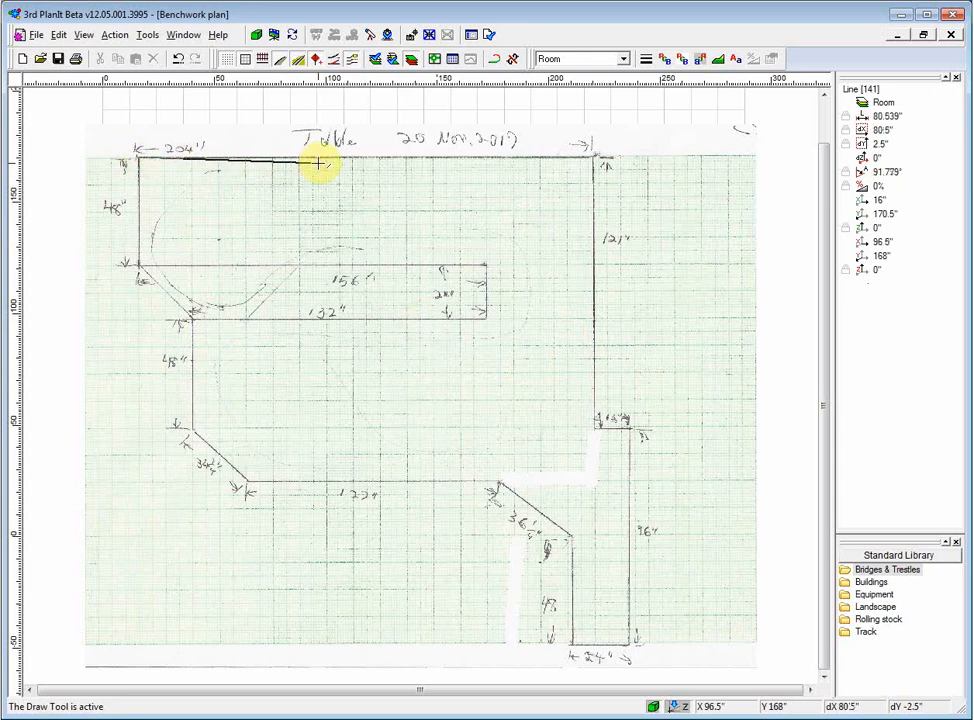
pyautogui.click(510, 179)
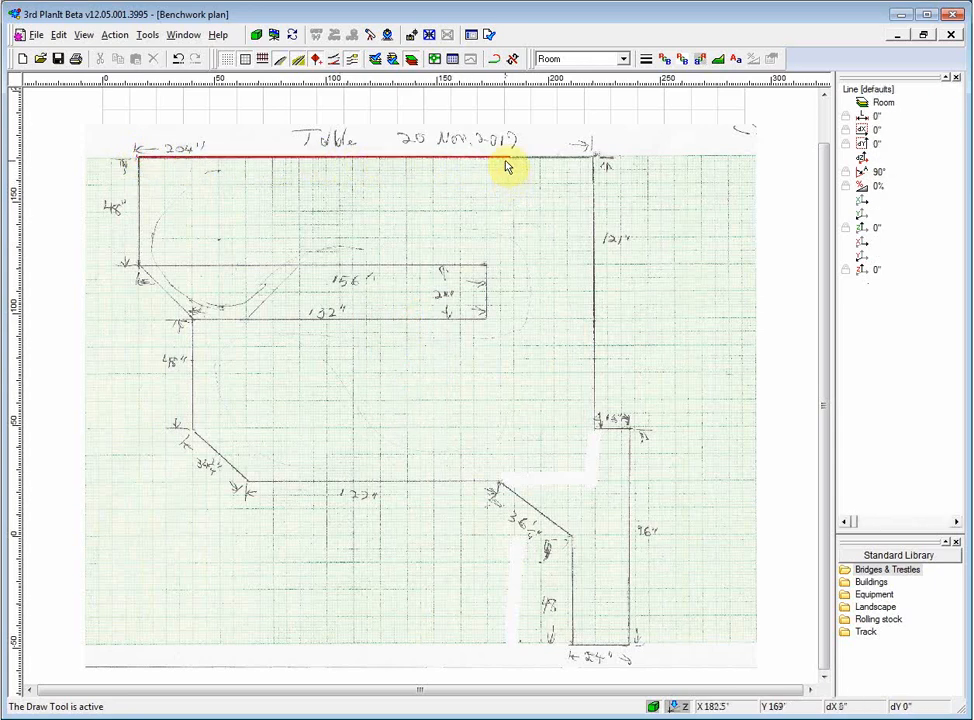
# Set the top edge line's length to 204 inches.
pyautogui.click(500, 157)
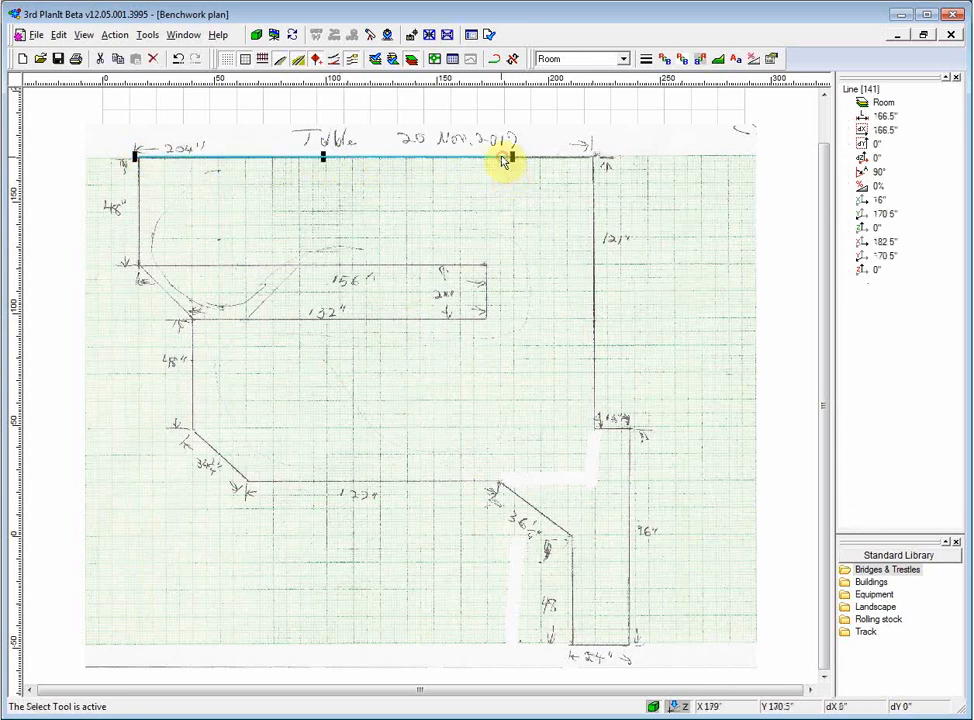
pyautogui.click(886, 116)
pyautogui.write('2')
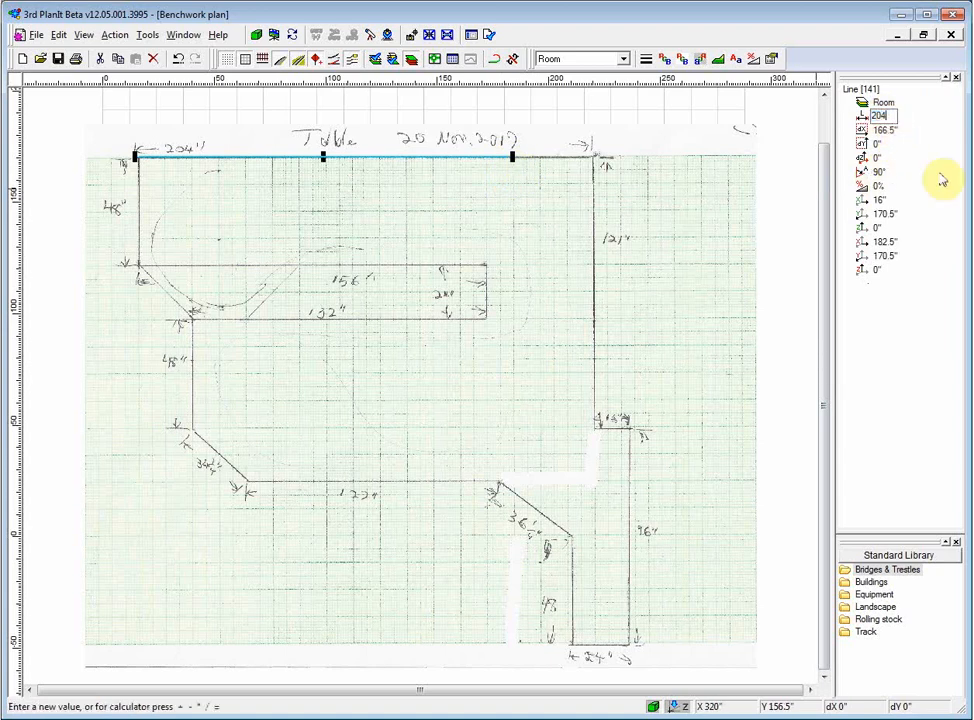
pyautogui.write('04')
pyautogui.press('Return')
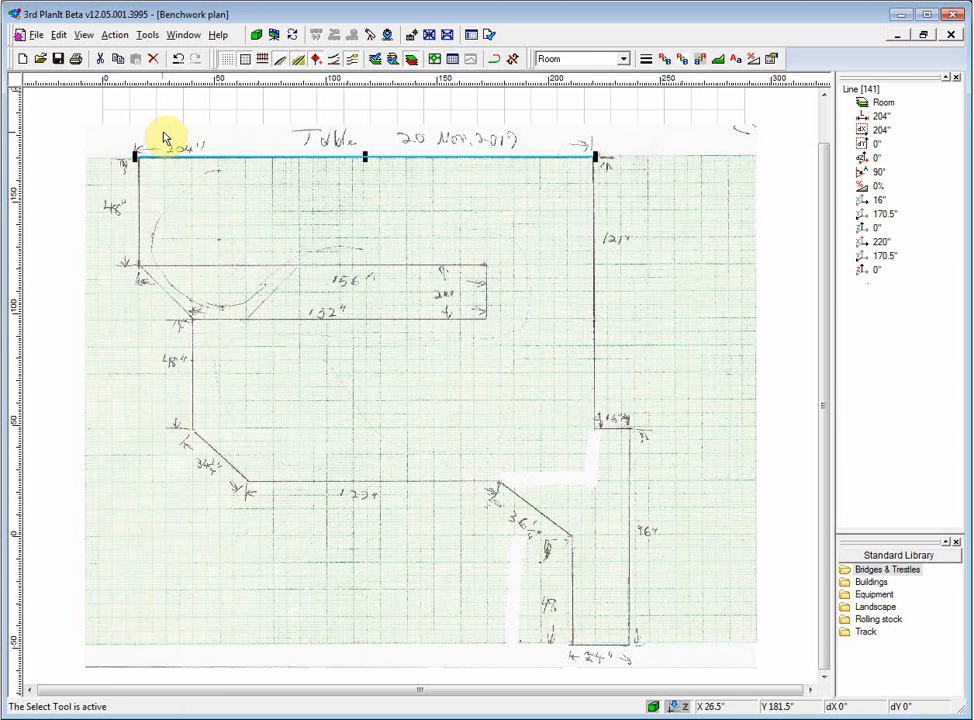
pyautogui.press('z')
pyautogui.moveTo(164, 131); pyautogui.dragTo(126, 170)
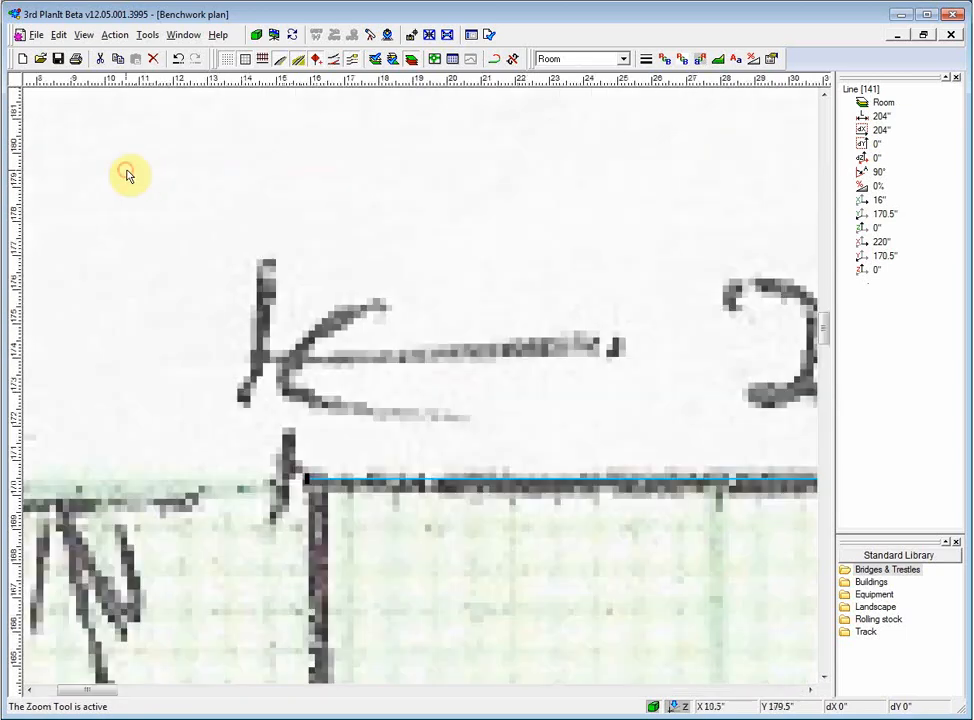
pyautogui.press('Escape')
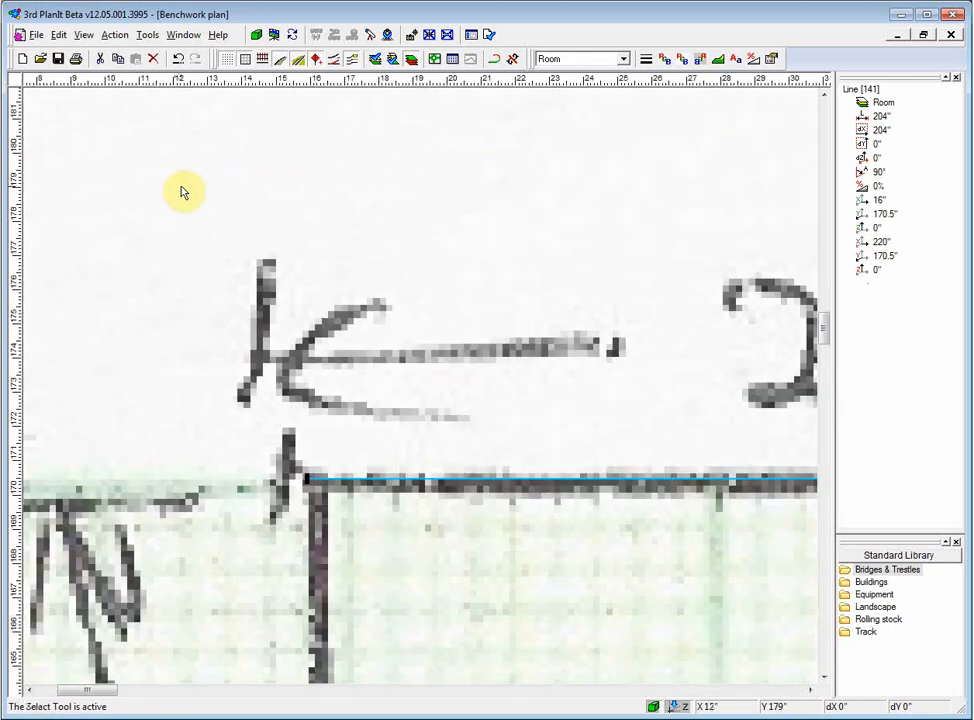
pyautogui.press('Home')
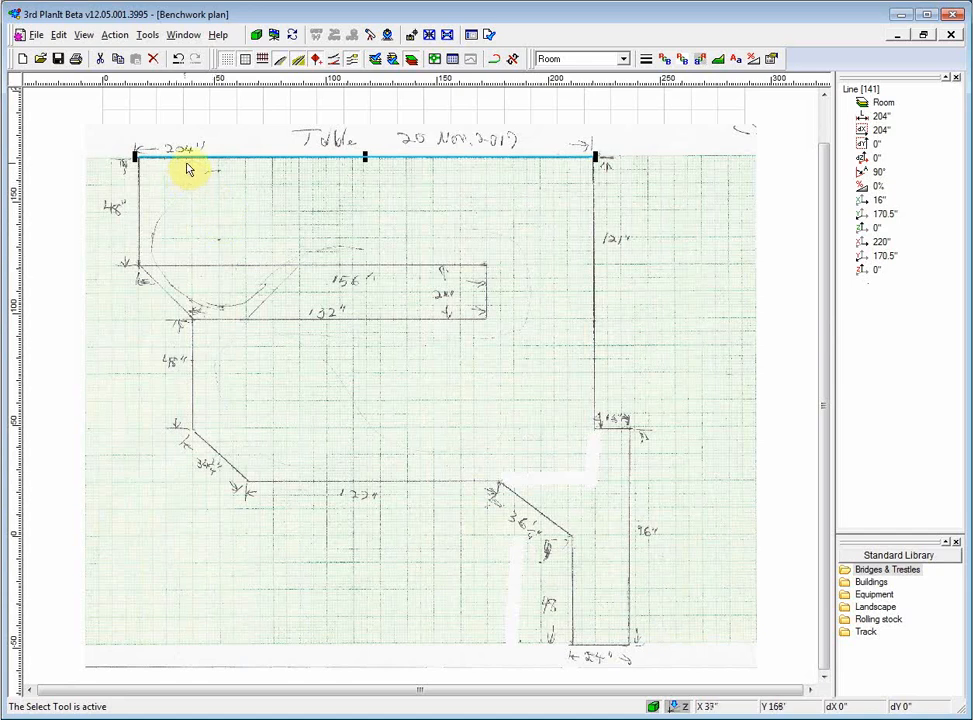
# Copy the top 204-inch line down into the middle of the plan and rotate the copy to vertical.
pyautogui.moveTo(183, 159); pyautogui.dragTo(222, 370)
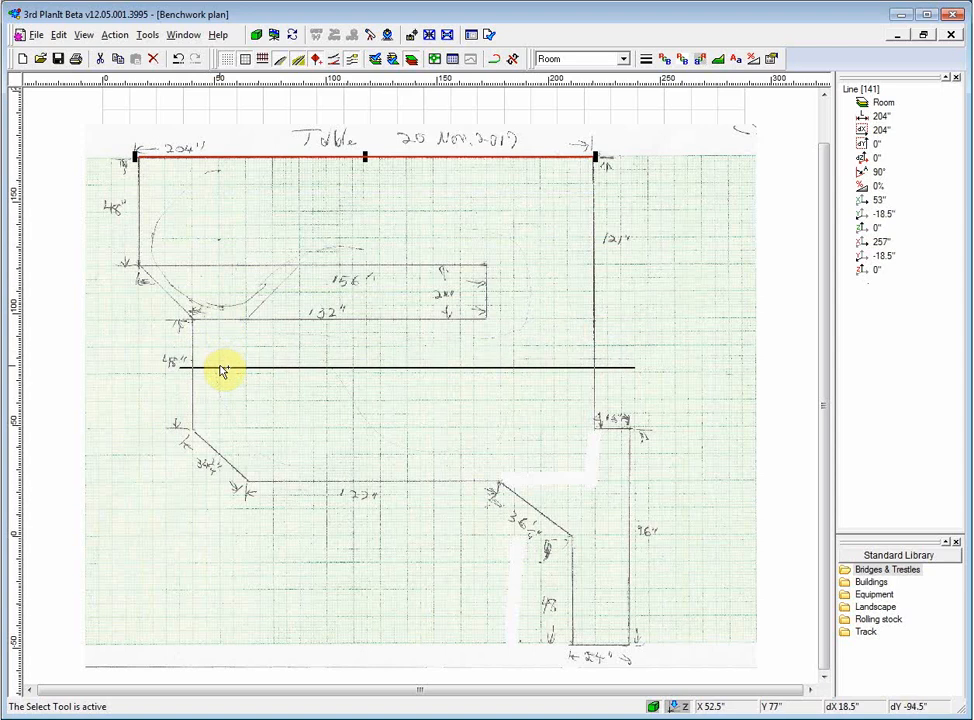
pyautogui.moveTo(222, 370); pyautogui.dragTo(222, 368)
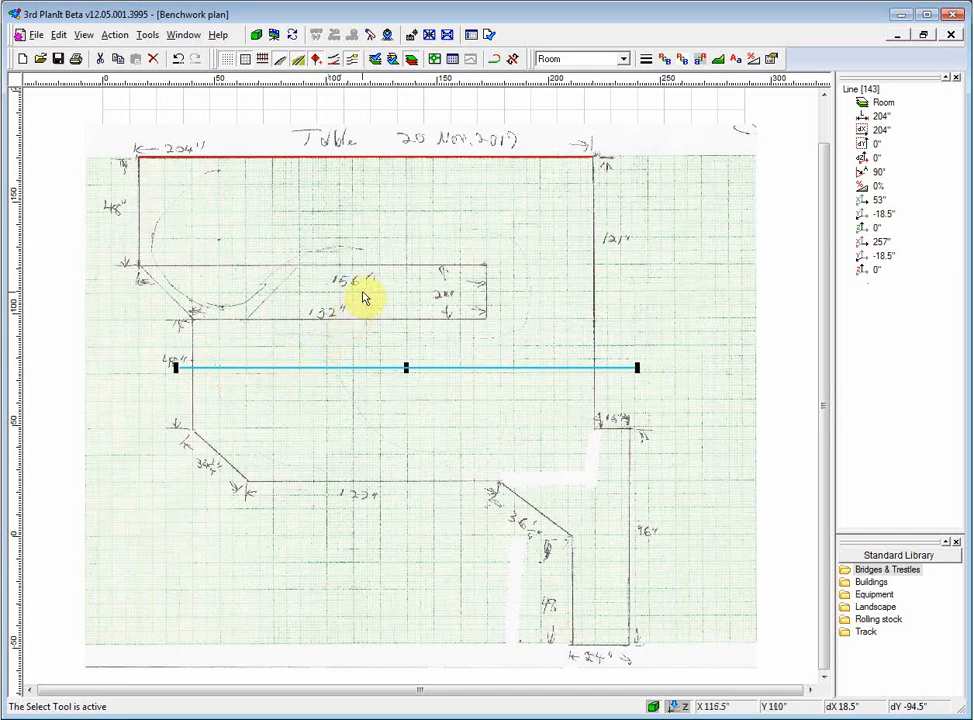
pyautogui.press('r')
pyautogui.press('r')
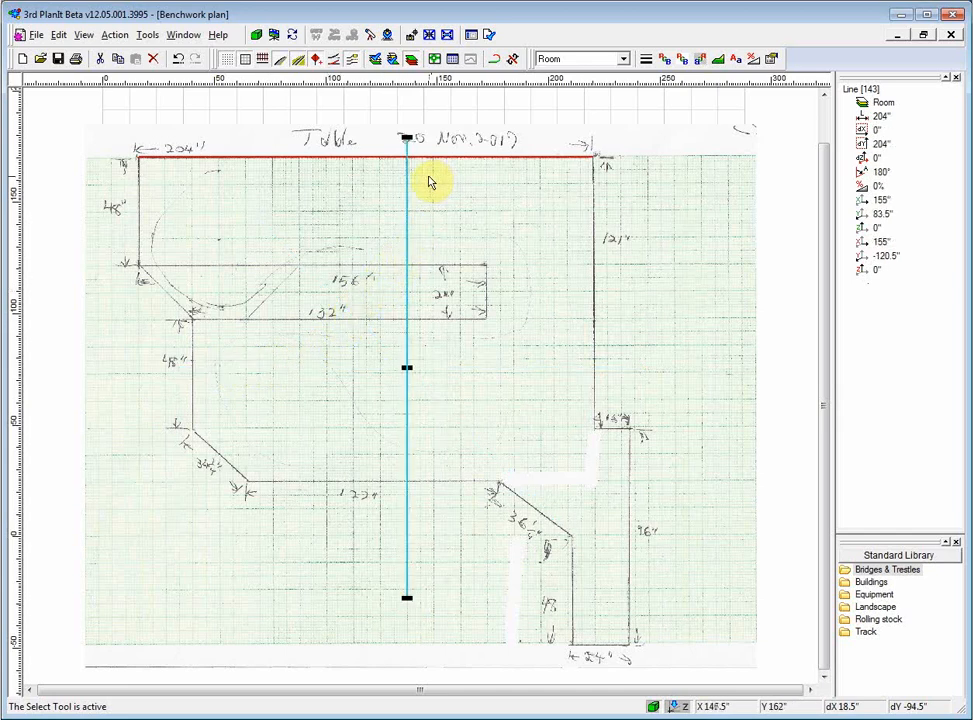
# Move the vertical line's upper end to the left end of the top line and set its length to 48 inches.
pyautogui.moveTo(409, 174); pyautogui.dragTo(147, 164)
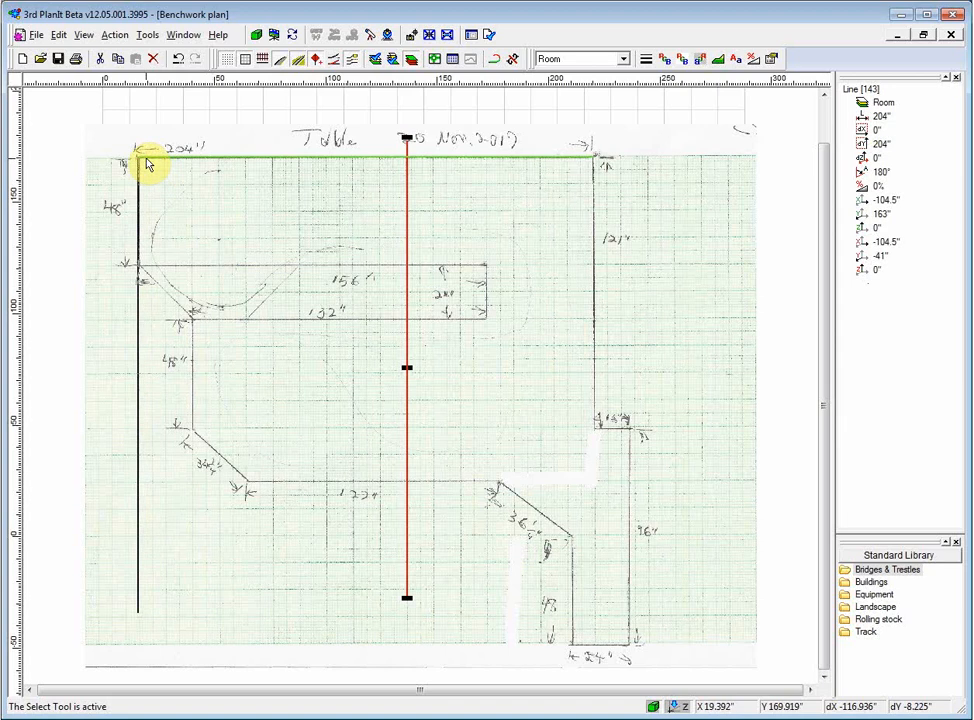
pyautogui.moveTo(147, 164); pyautogui.dragTo(148, 157)
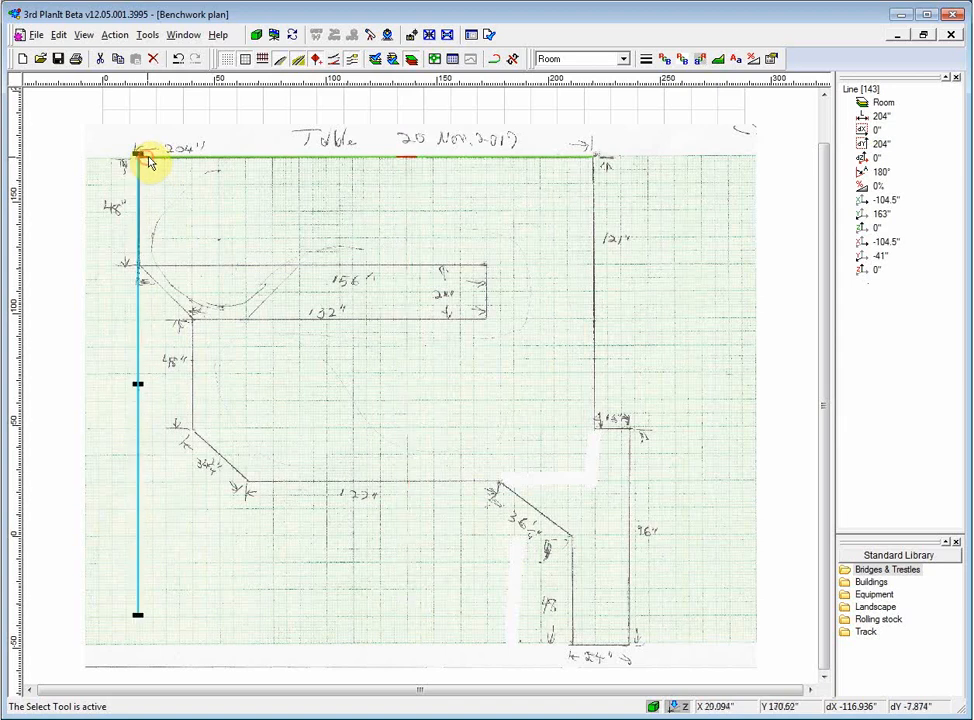
pyautogui.click(880, 117)
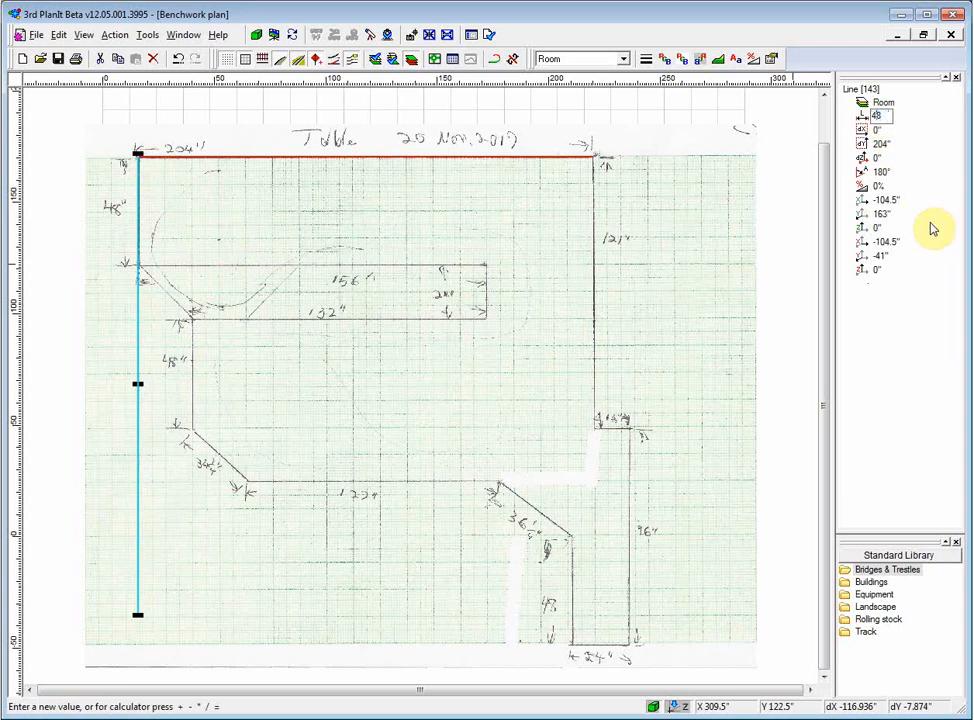
pyautogui.press('Return')
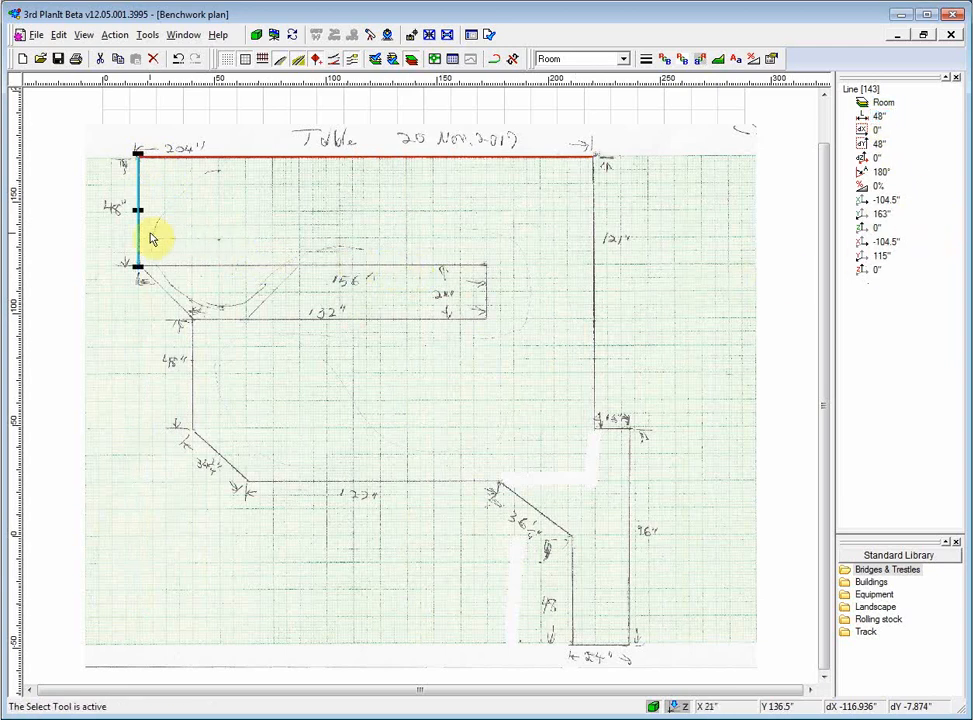
# Copy the 48-inch vertical line onto the sketch's other vertical edges and set the inner shelf-end copy to 24 inches.
pyautogui.moveTo(137, 240); pyautogui.dragTo(576, 620)
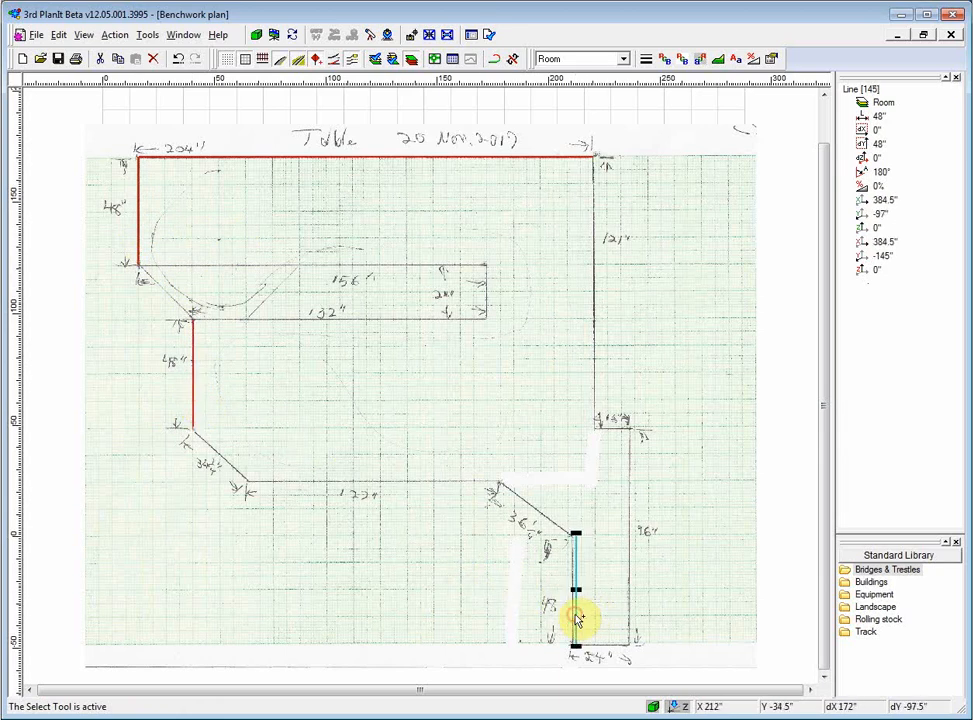
pyautogui.moveTo(631, 515); pyautogui.dragTo(486, 343)
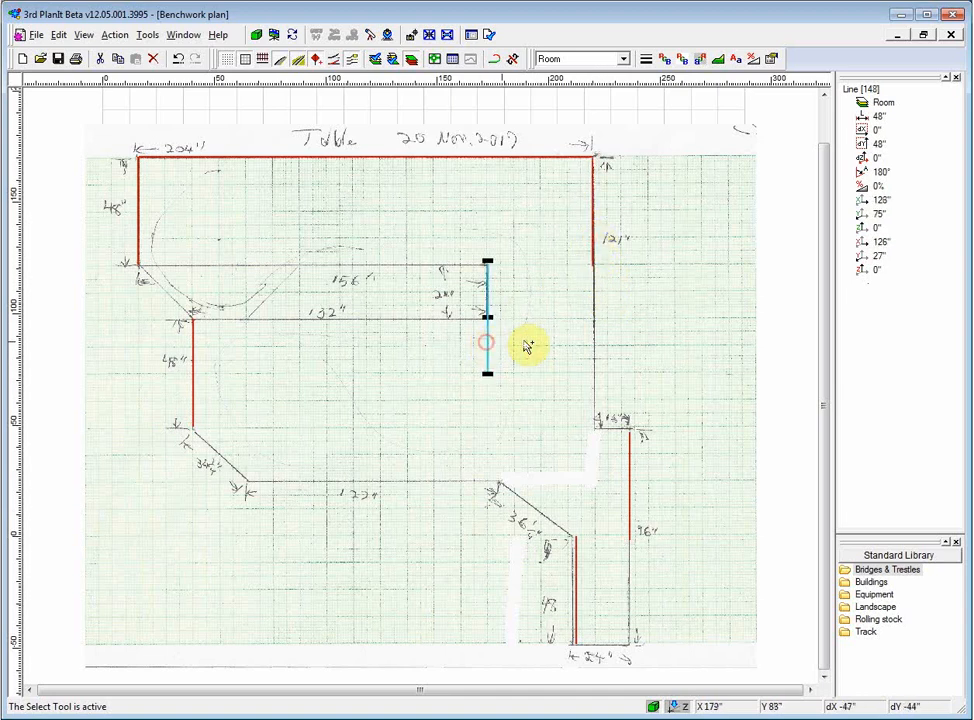
pyautogui.click(879, 116)
pyautogui.press('Return')
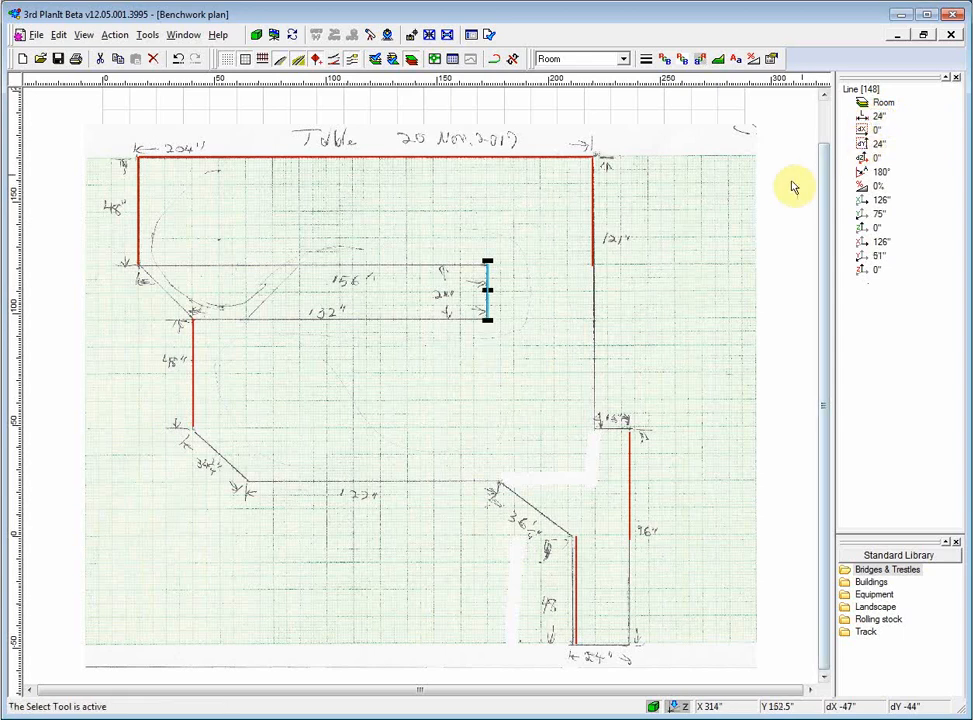
# Place horizontal copies of the 24-inch line at the lower-right edge and above the 96-inch edge, setting the upper one to 16 inches.
pyautogui.moveTo(488, 316); pyautogui.dragTo(628, 437)
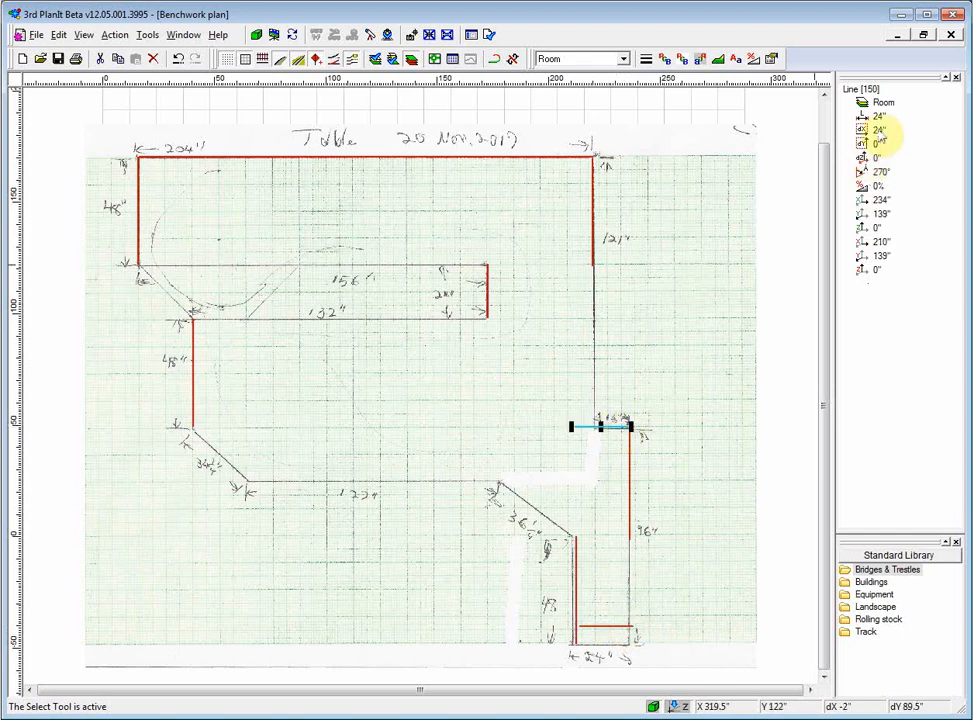
pyautogui.click(878, 117)
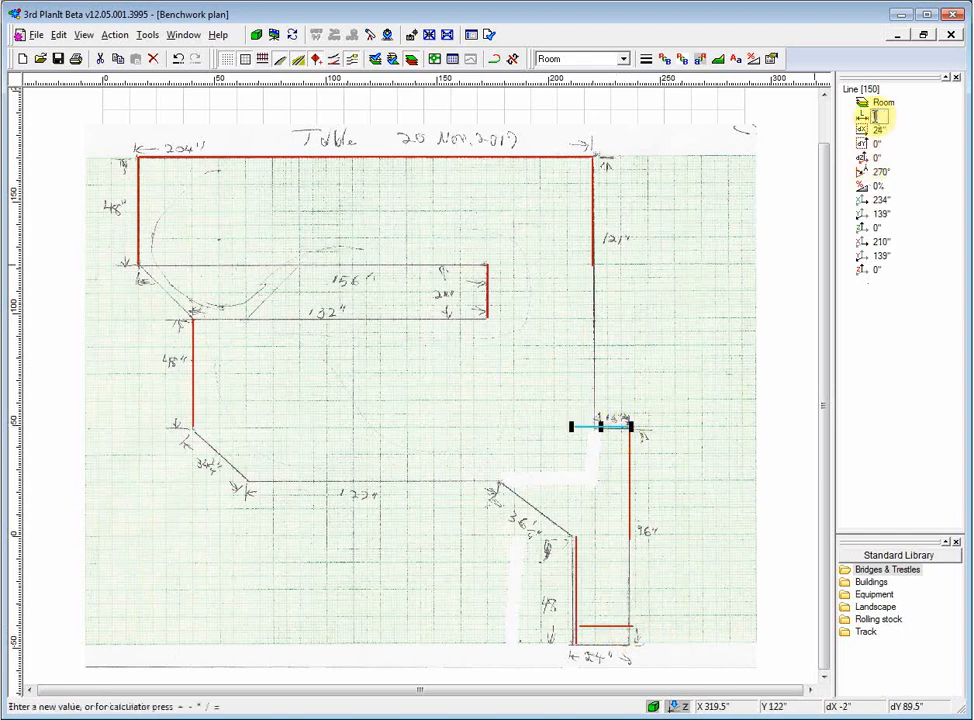
pyautogui.press('Return')
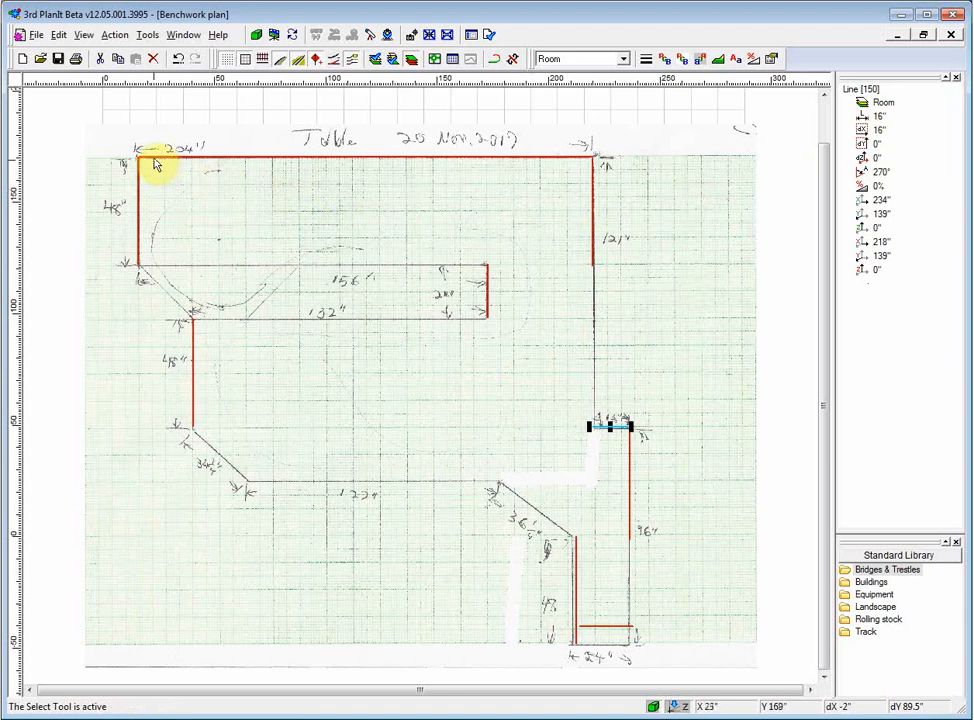
# Copy the top 204-inch line down near the upper inner edge and set the copy's length to 156 inches.
pyautogui.moveTo(156, 158); pyautogui.dragTo(163, 249)
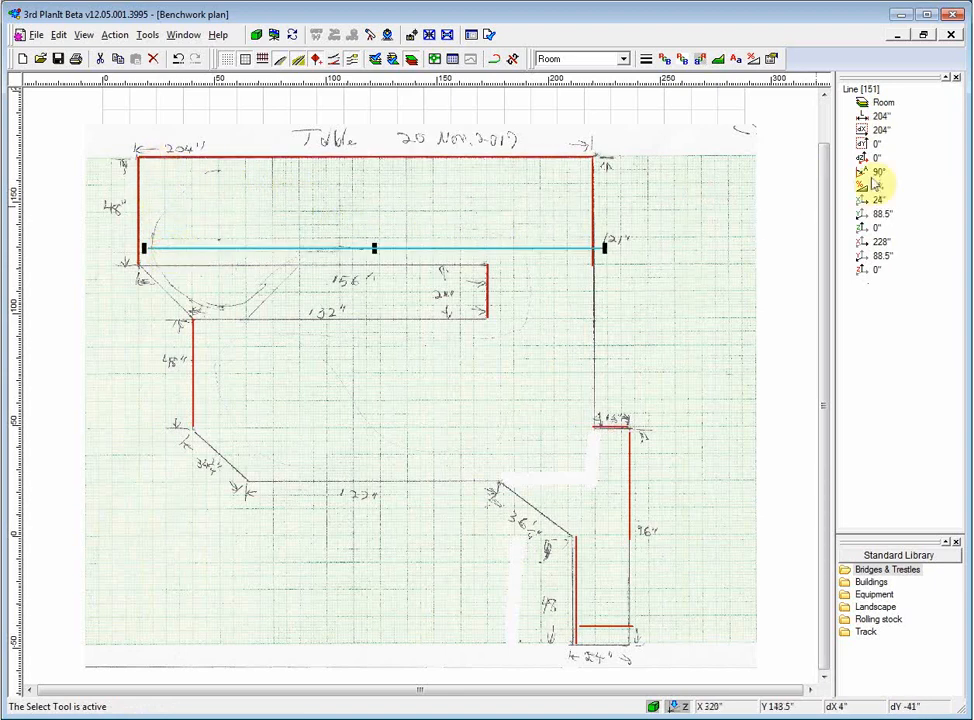
pyautogui.click(882, 117)
pyautogui.write('156')
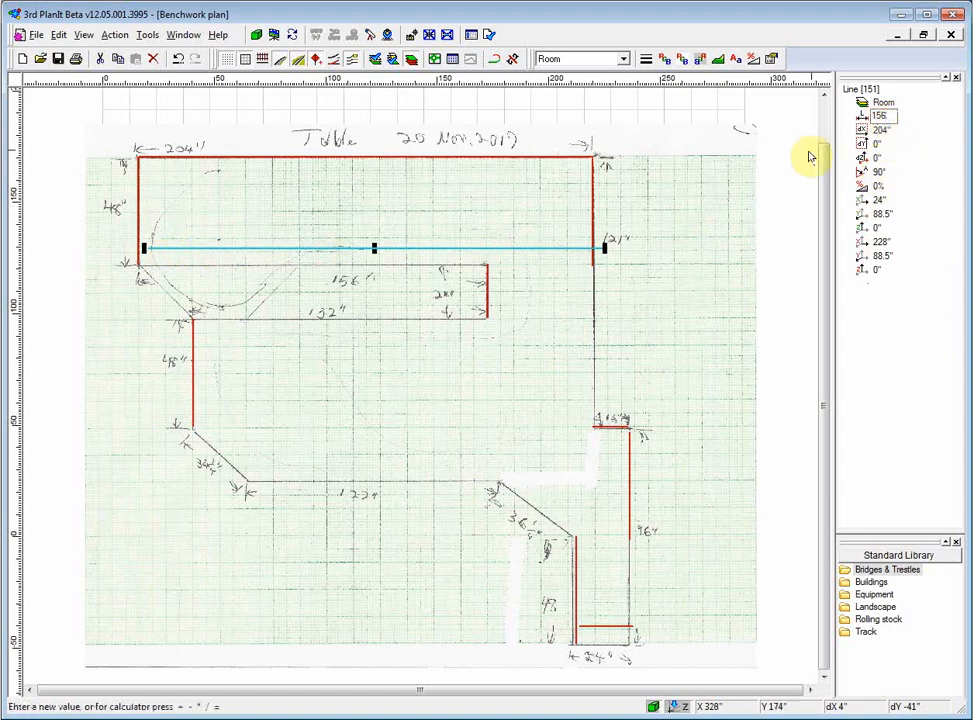
pyautogui.press('Return')
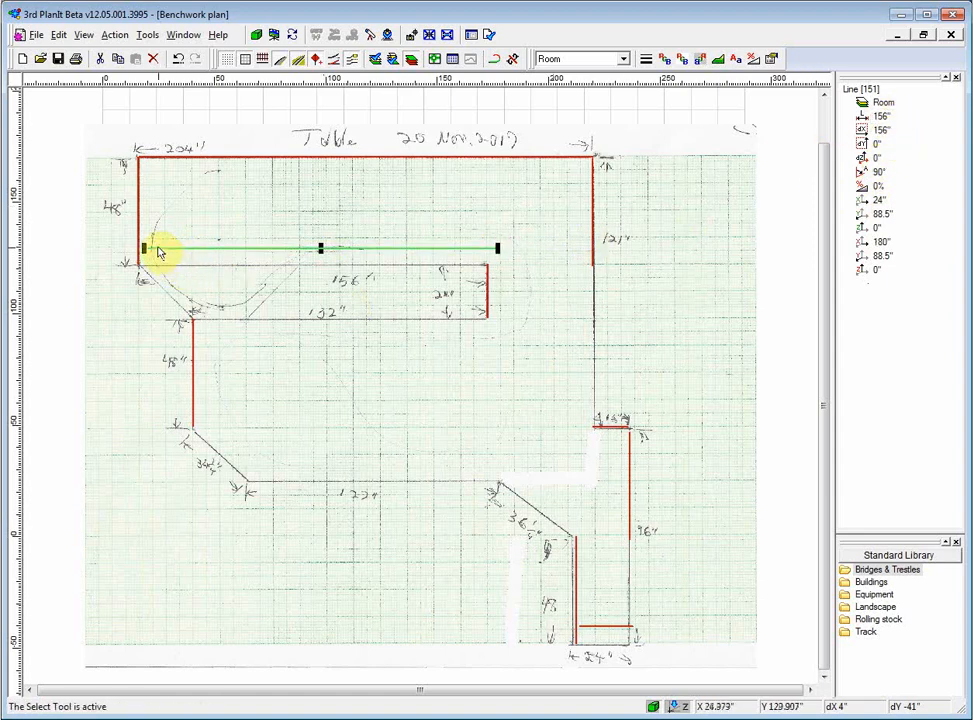
# Join the 156-inch line to the bottom of the upper-left 48-inch line, and align the 24-inch vertical line with its other end.
pyautogui.moveTo(145, 249); pyautogui.dragTo(135, 264)
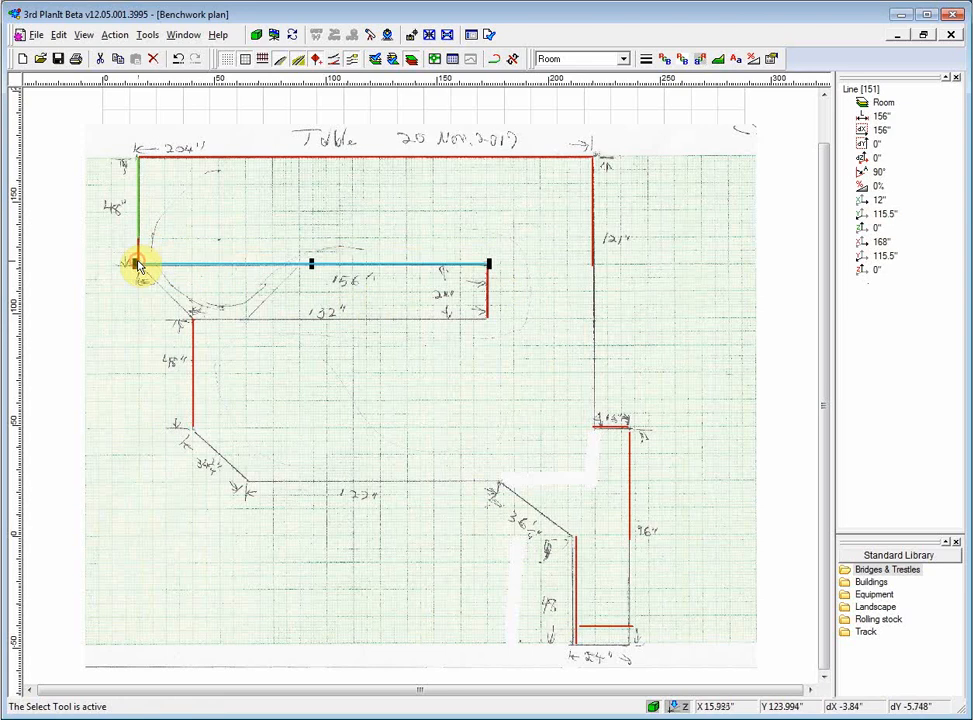
pyautogui.click(486, 278)
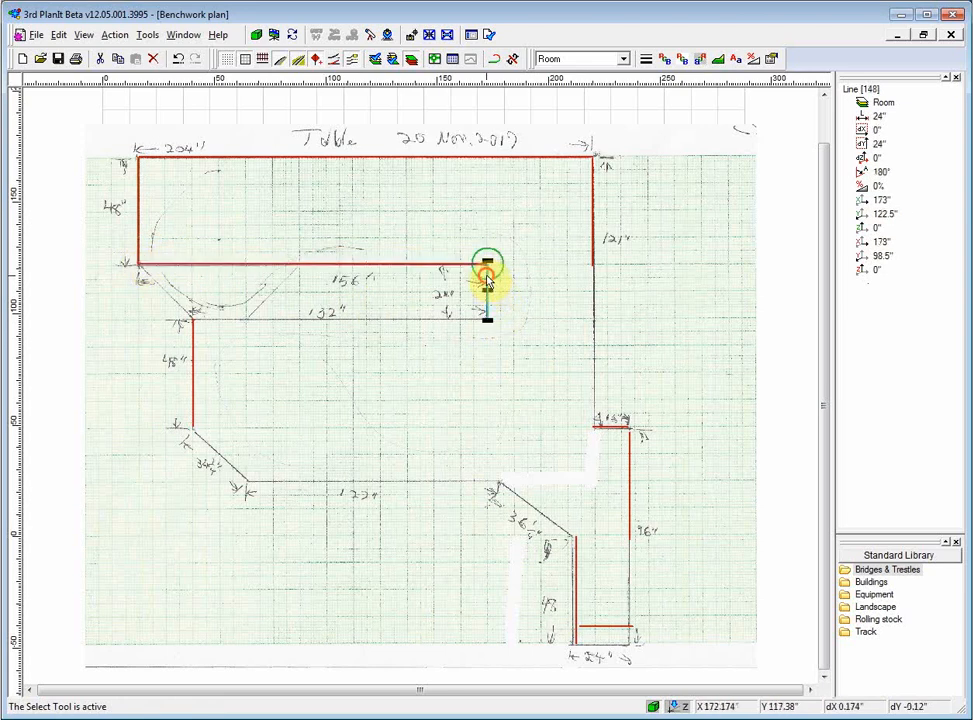
pyautogui.moveTo(488, 265)
pyautogui.mouseDown()
pyautogui.moveTo(485, 273)
pyautogui.moveTo(484, 265)
pyautogui.mouseUp()
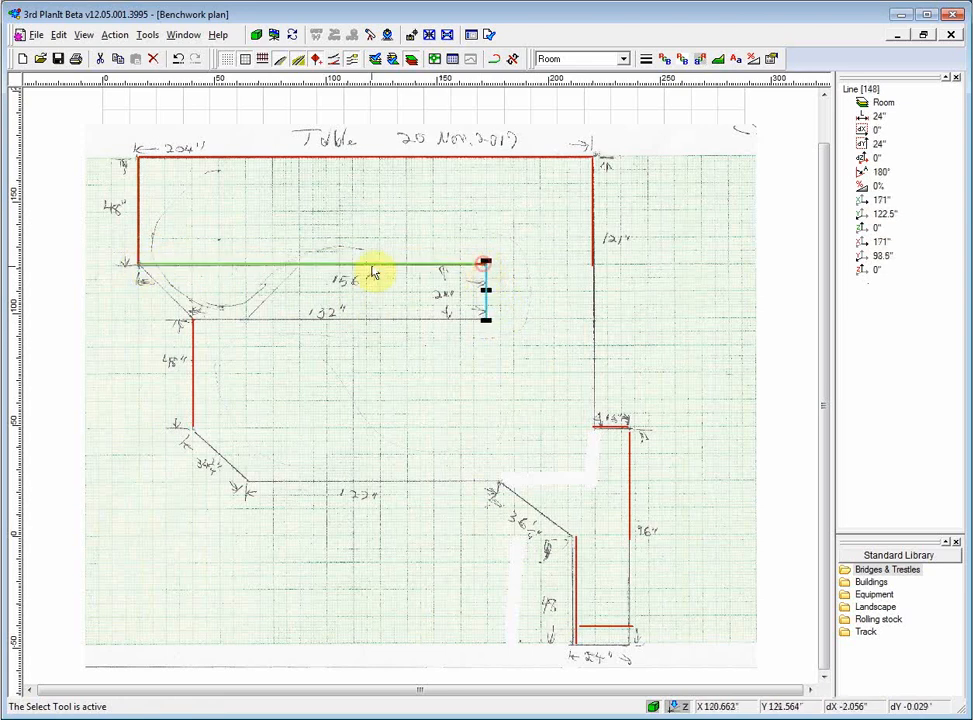
# Copy the 156-inch line as a 132-inch lower inner edge and join it to the 24-inch and lower-left 48-inch vertical lines.
pyautogui.click(325, 270)
pyautogui.moveTo(327, 277); pyautogui.dragTo(400, 357)
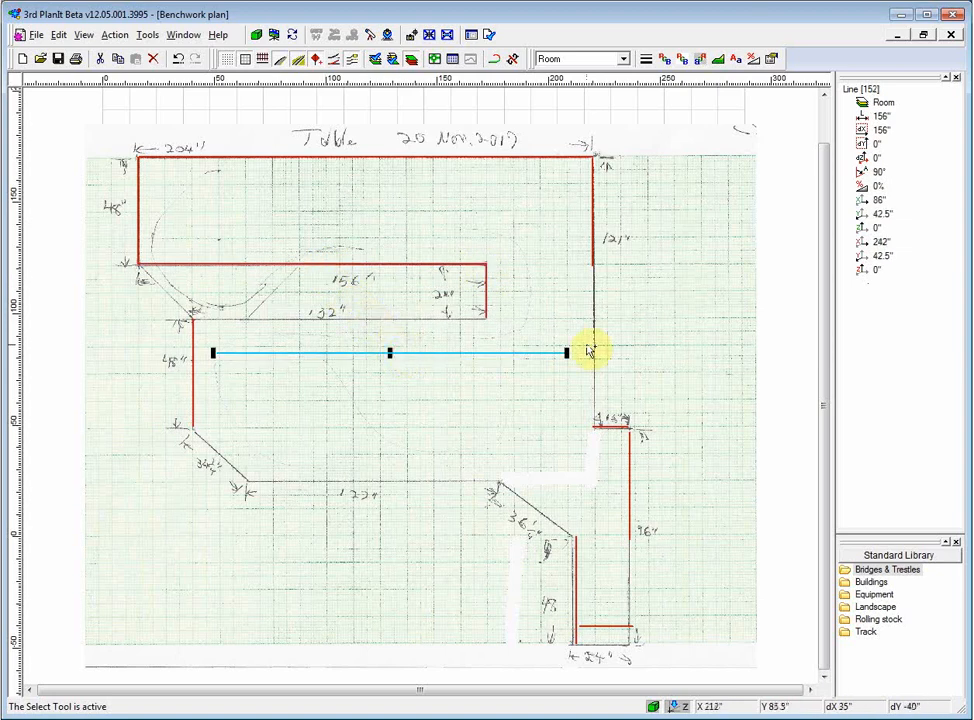
pyautogui.click(880, 117)
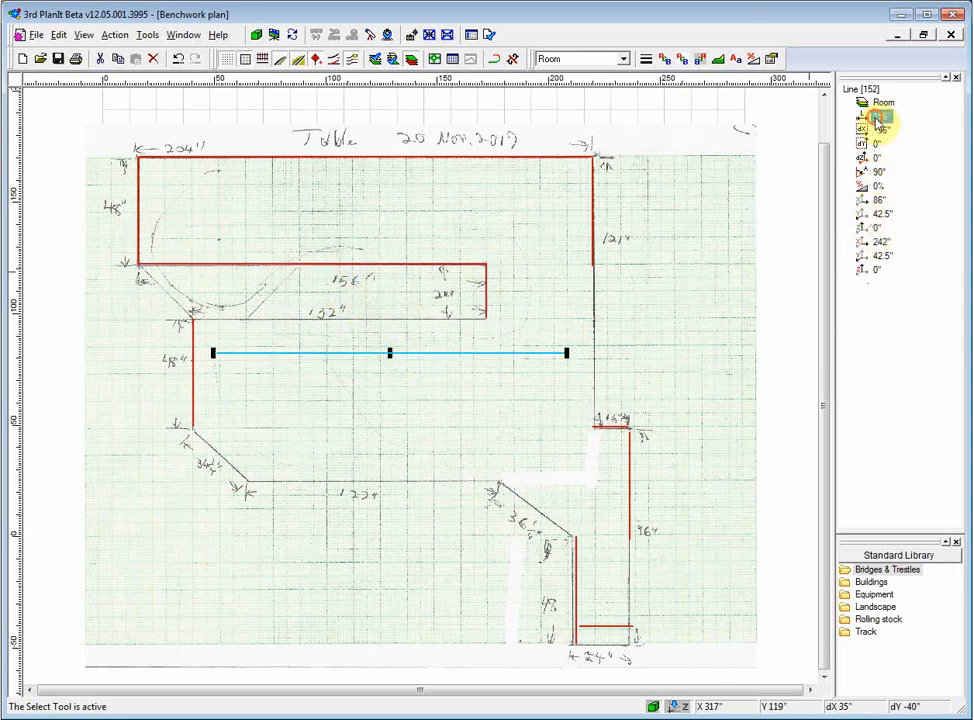
pyautogui.write('132')
pyautogui.press('Return')
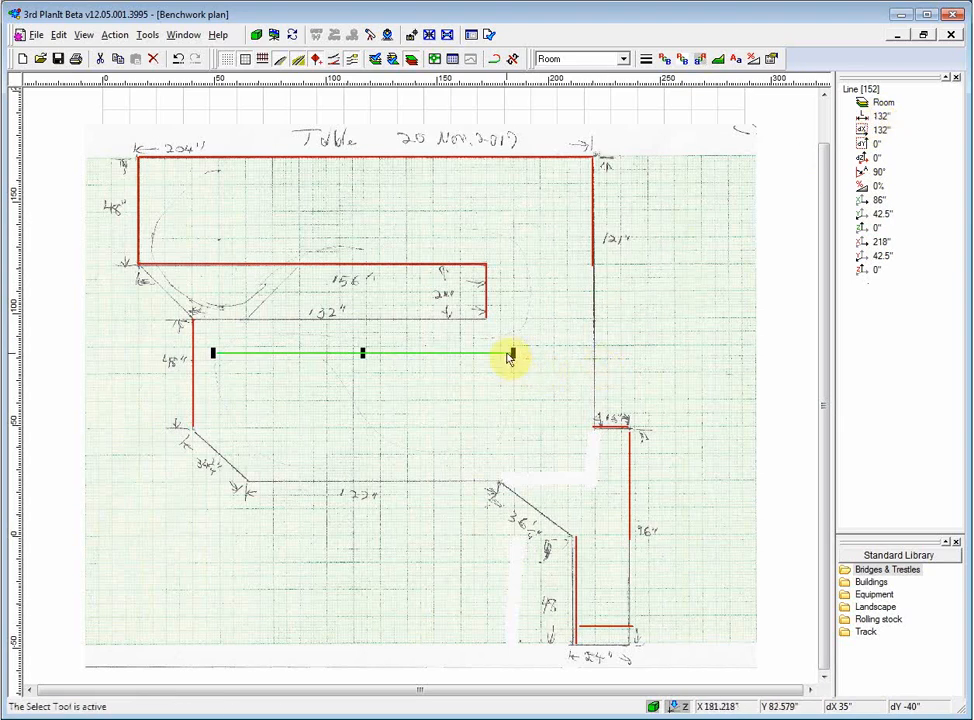
pyautogui.moveTo(511, 354); pyautogui.dragTo(487, 320)
pyautogui.click(192, 326)
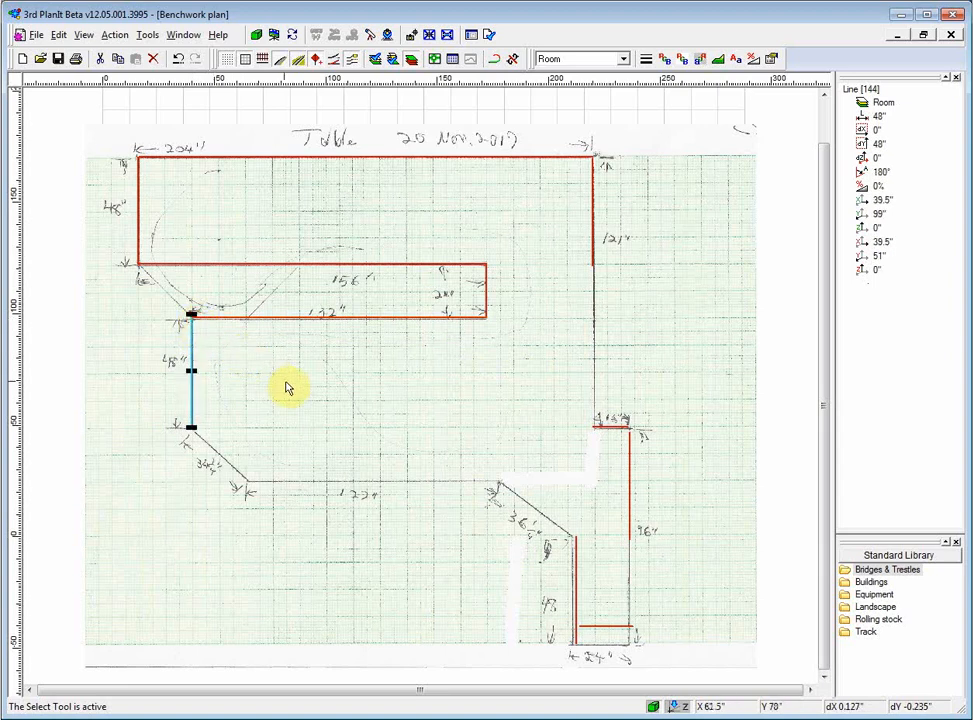
# Align the upper-right vertical line with the right end of the top line and set its length to 121 inches.
pyautogui.click(591, 172)
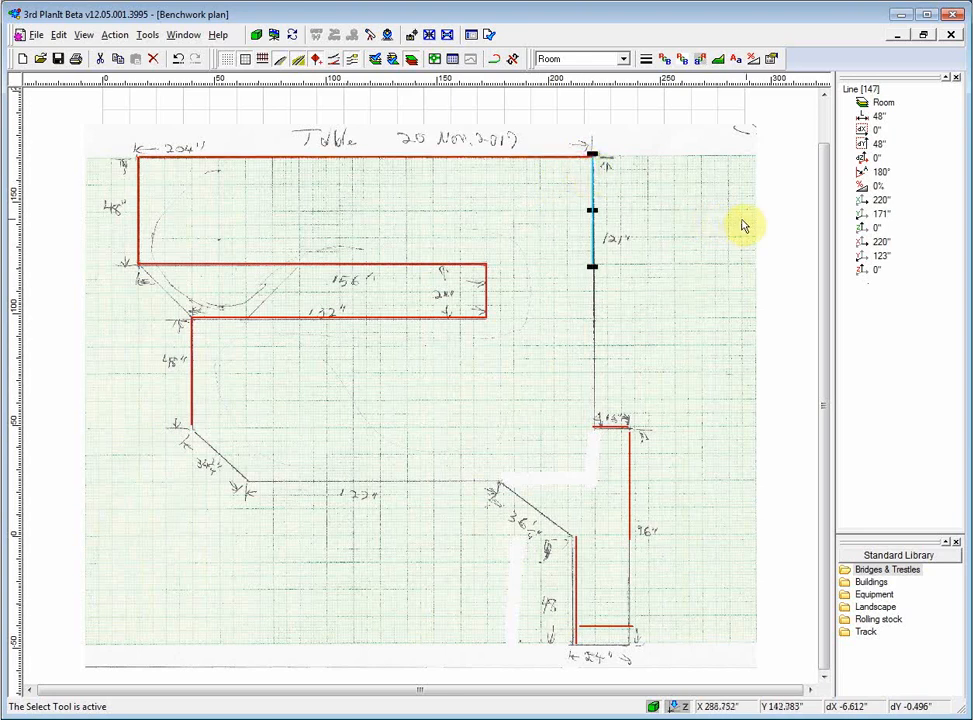
pyautogui.click(878, 118)
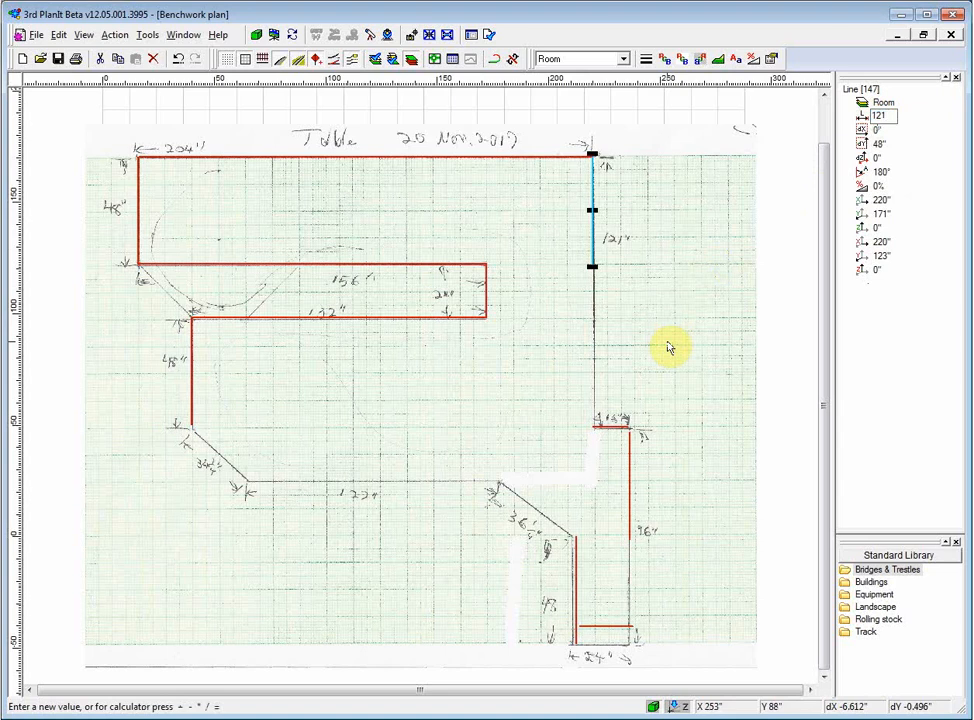
pyautogui.press('Return')
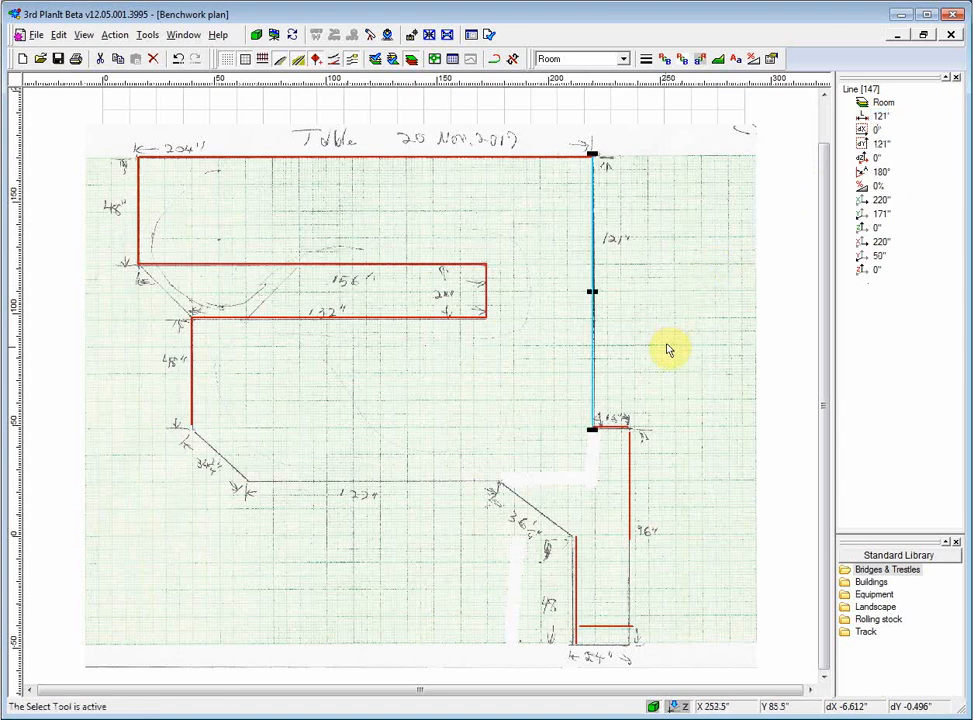
# Join the 16-inch line to the bottom of the 121-inch line, align the lower-right vertical with its outer end, and make that vertical 96 inches long.
pyautogui.click(600, 428)
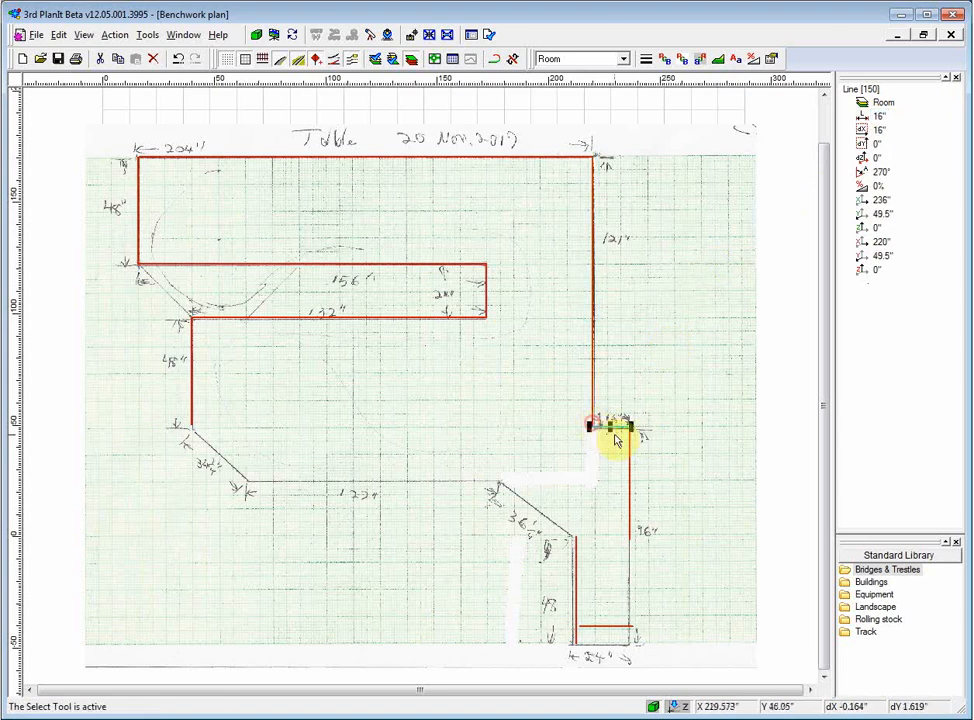
pyautogui.click(630, 440)
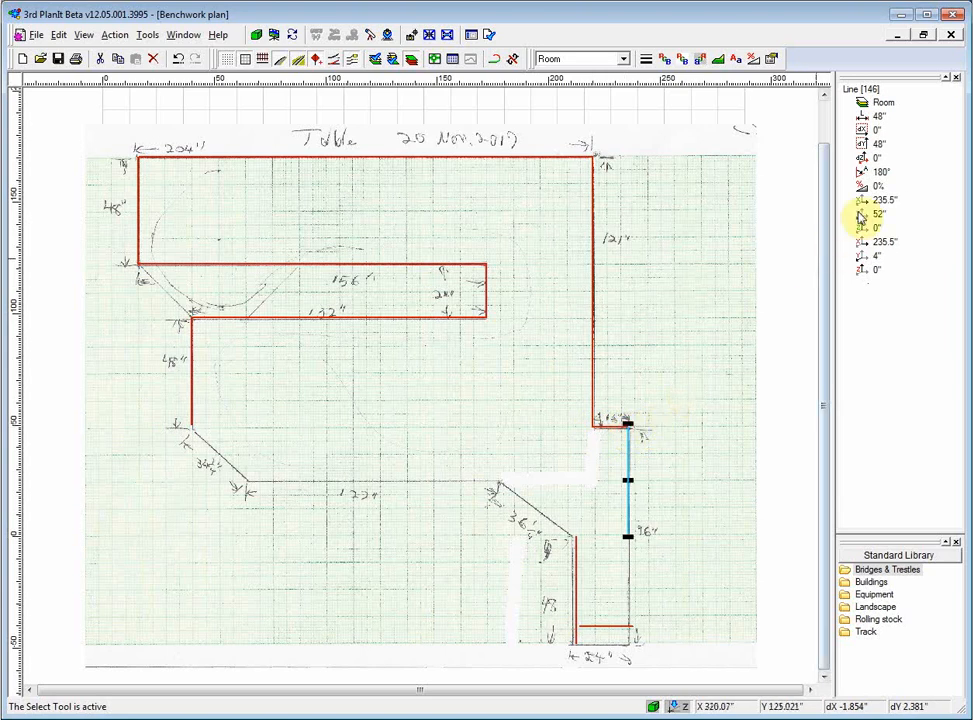
pyautogui.click(878, 116)
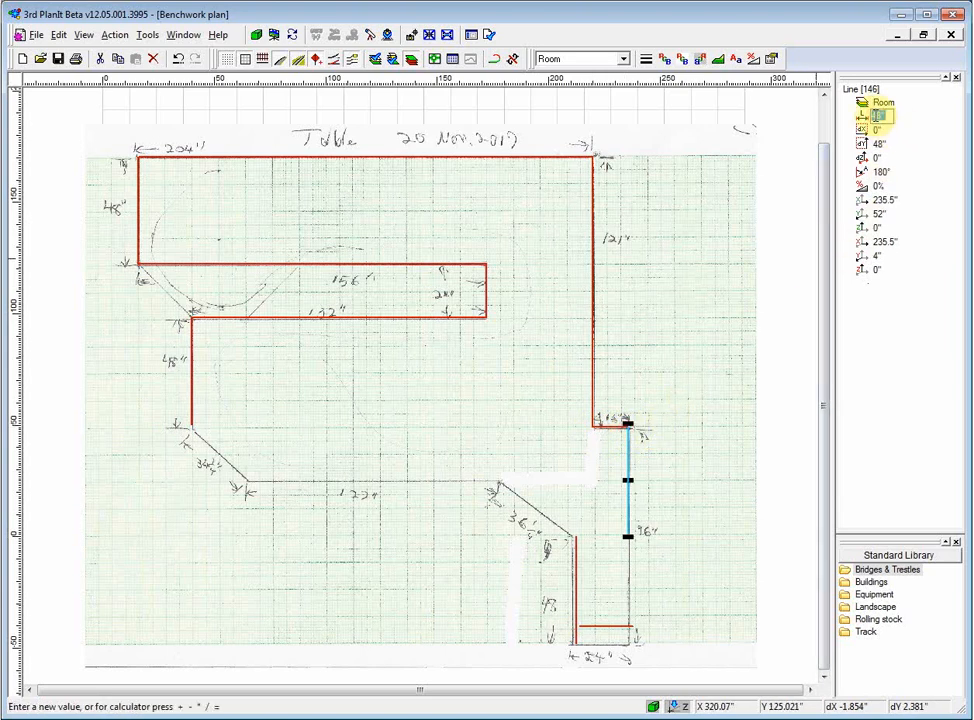
pyautogui.write('96')
pyautogui.press('Return')
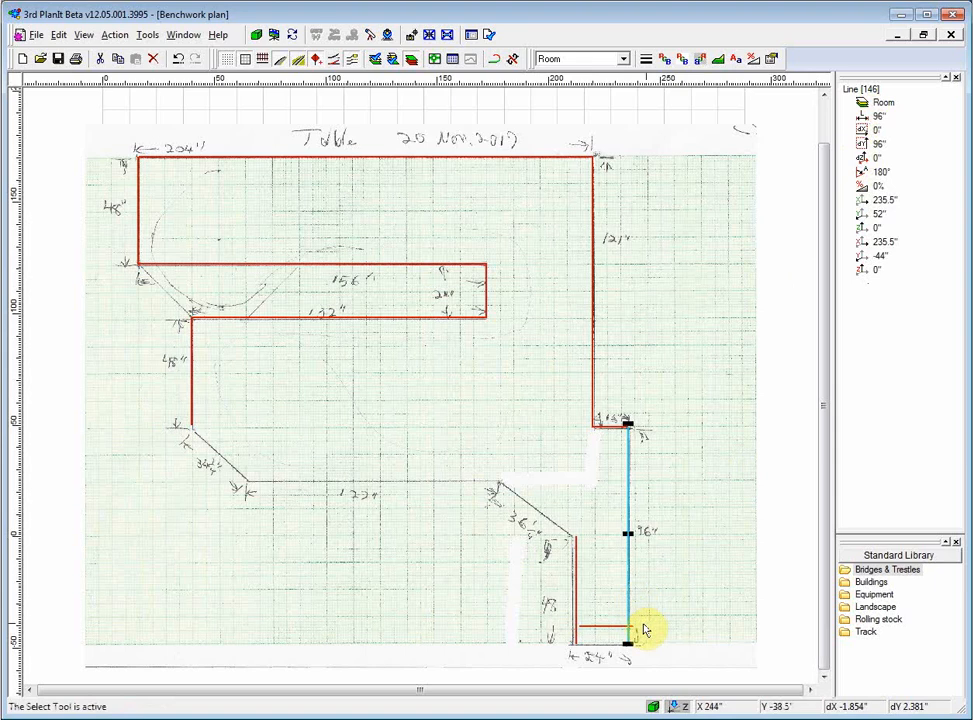
# Join the 24-inch bottom line to the lower end of the 96-inch line, and align the 48-inch vertical line with its other end.
pyautogui.click(620, 630)
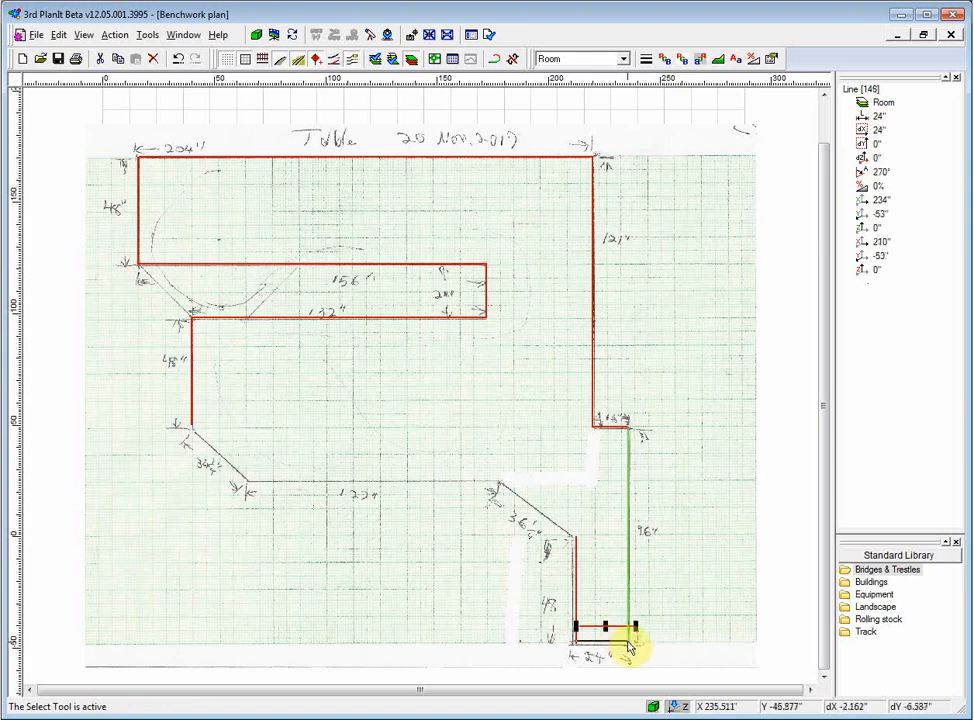
pyautogui.click(575, 640)
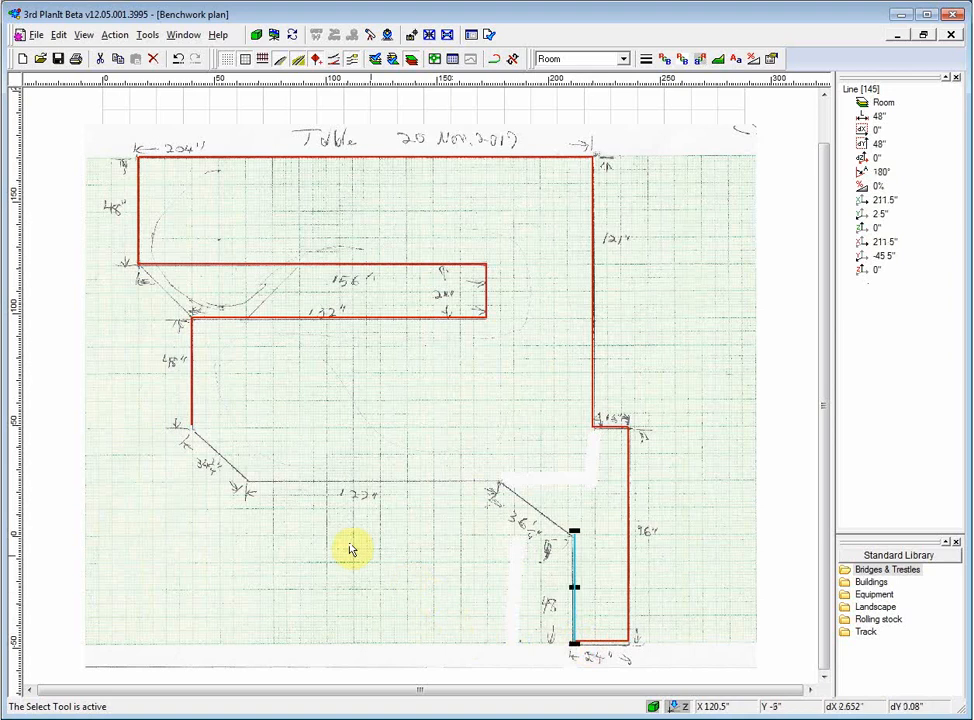
# Copy the 132-inch line down to the sketch's lower horizontal edge and set the copy's length to 122 inches.
pyautogui.click(315, 319)
pyautogui.moveTo(315, 322); pyautogui.dragTo(374, 482)
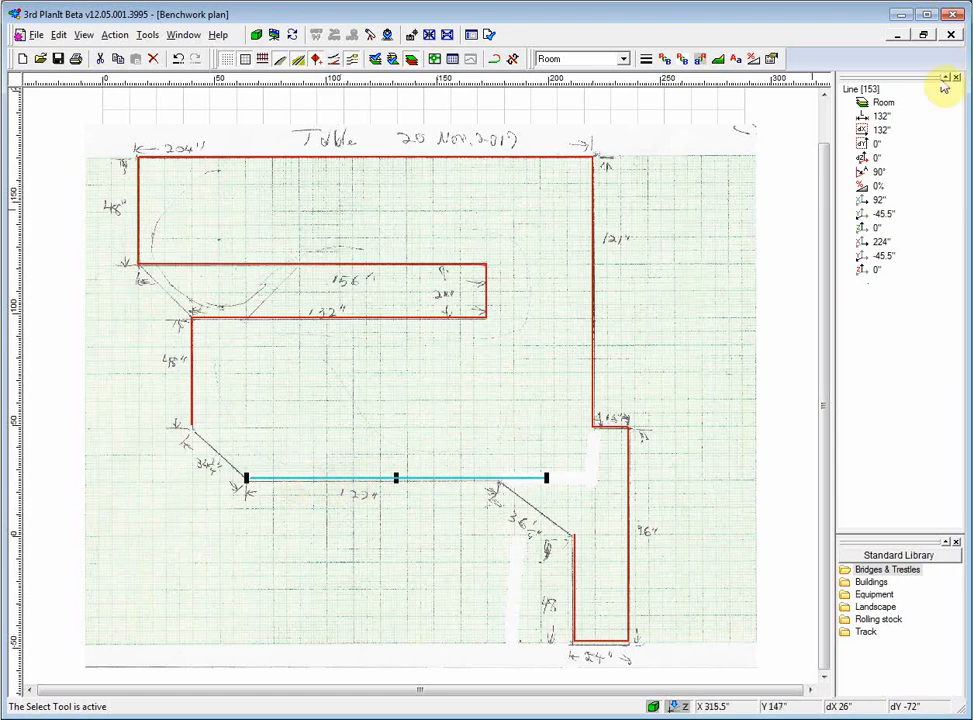
pyautogui.click(880, 116)
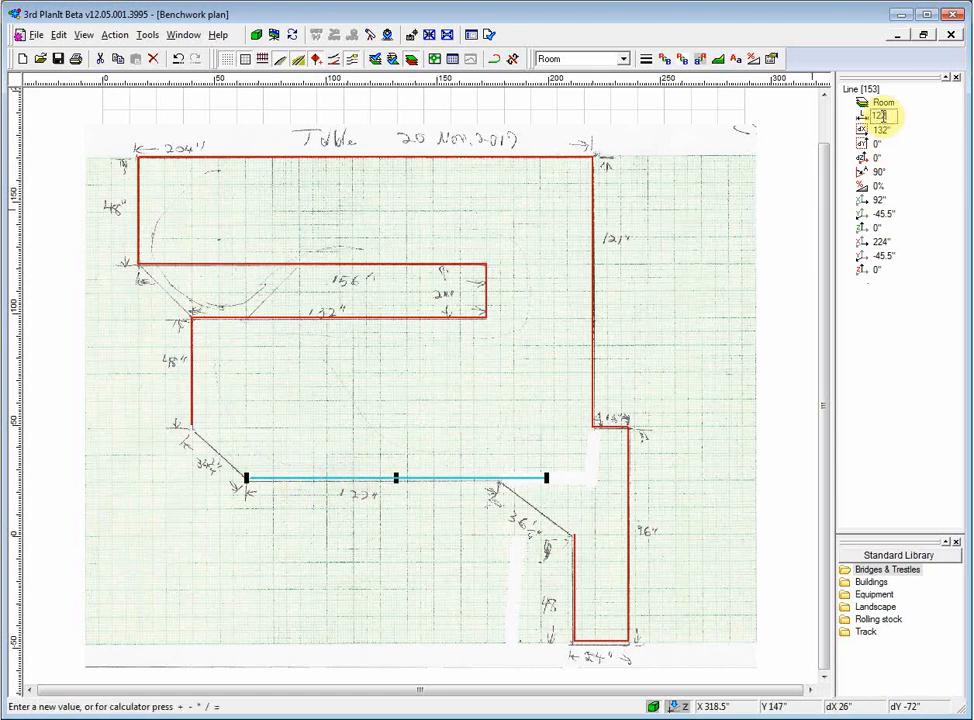
pyautogui.write('122')
pyautogui.press('Return')
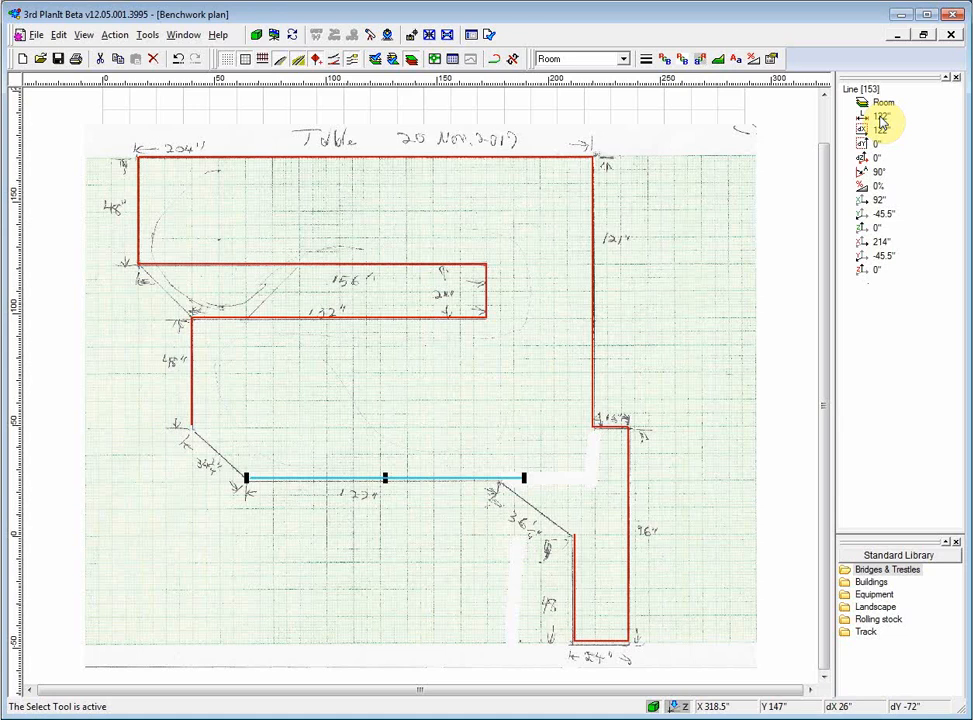
# Set the lower horizontal line's length to 112 inches and move it onto the sketched edge between the two diagonals.
pyautogui.click(881, 117)
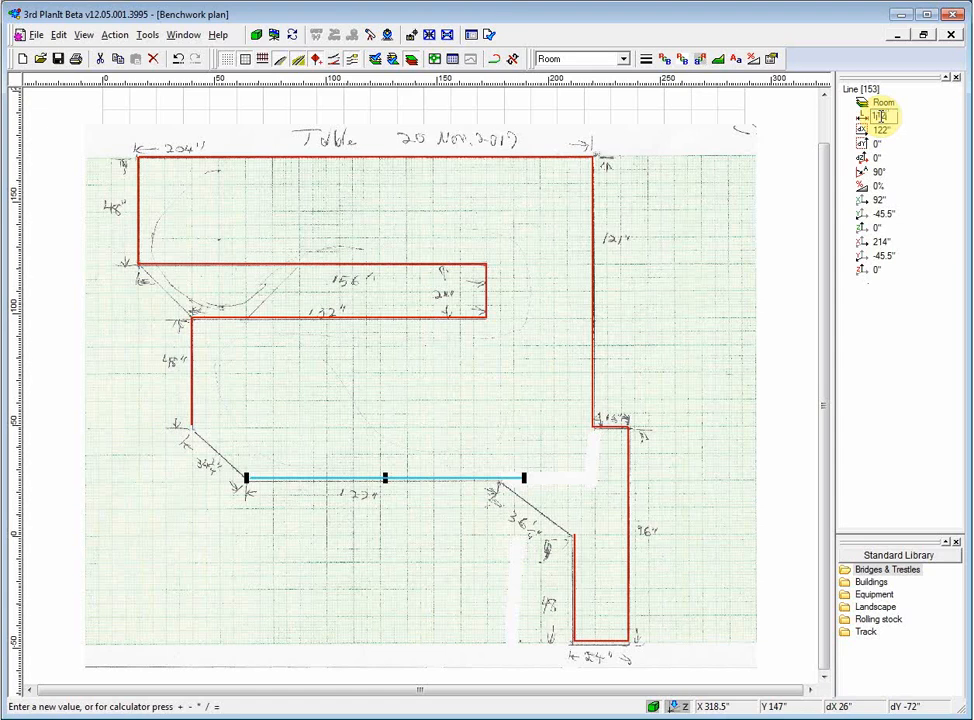
pyautogui.write('112')
pyautogui.press('Return')
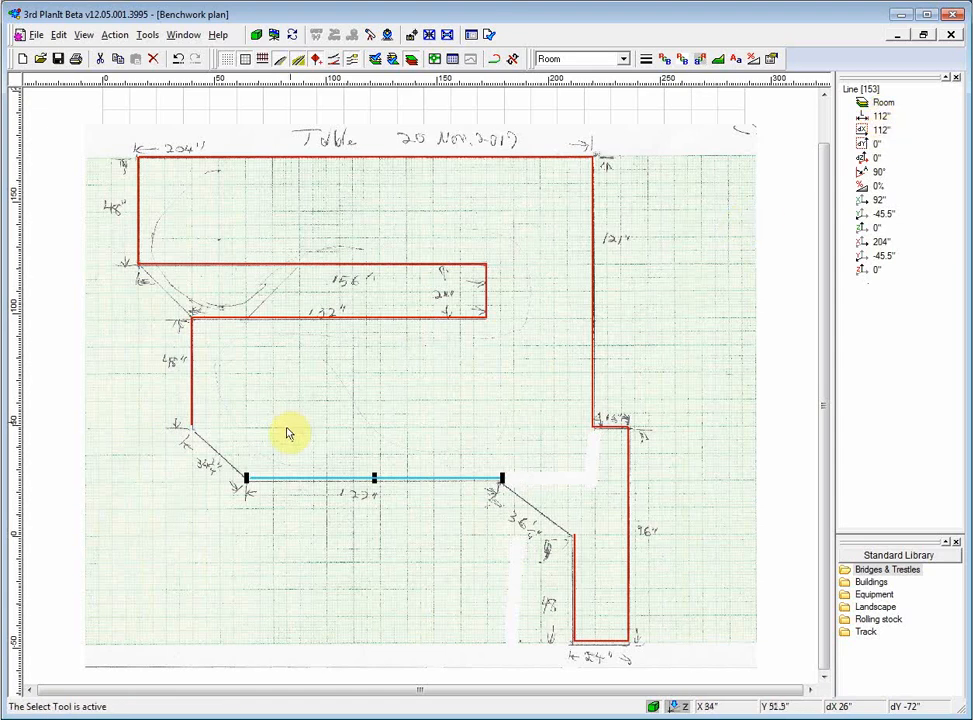
pyautogui.moveTo(257, 481); pyautogui.dragTo(246, 483)
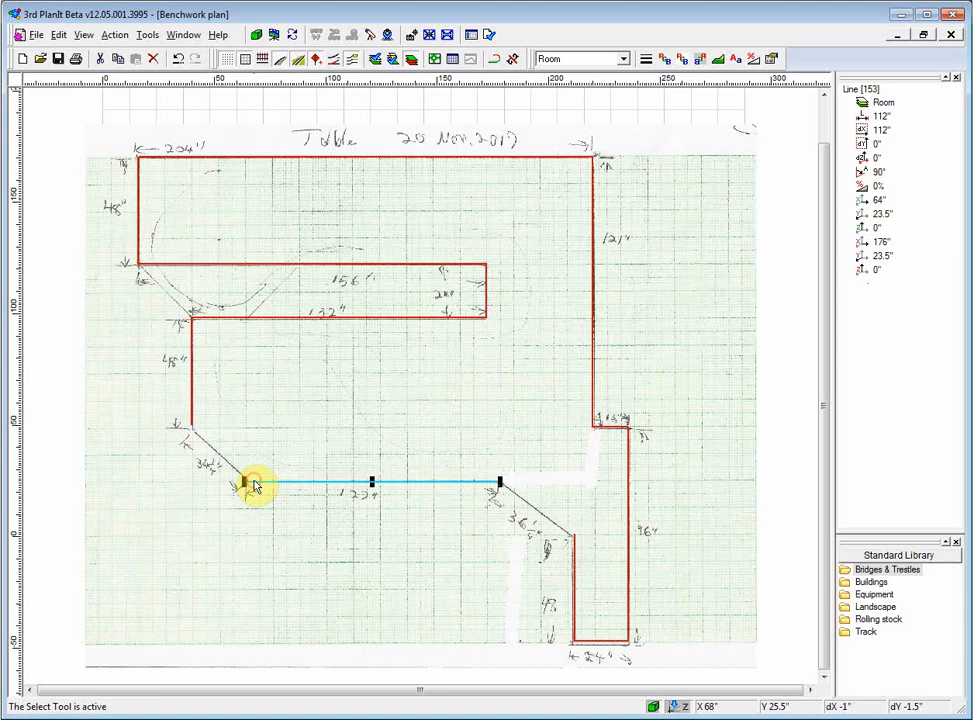
# Draw the two diagonal lines connecting the 112-inch line's ends to the left and right 48-inch vertical lines, closing the outline's lower corners.
pyautogui.rightClick(236, 406)
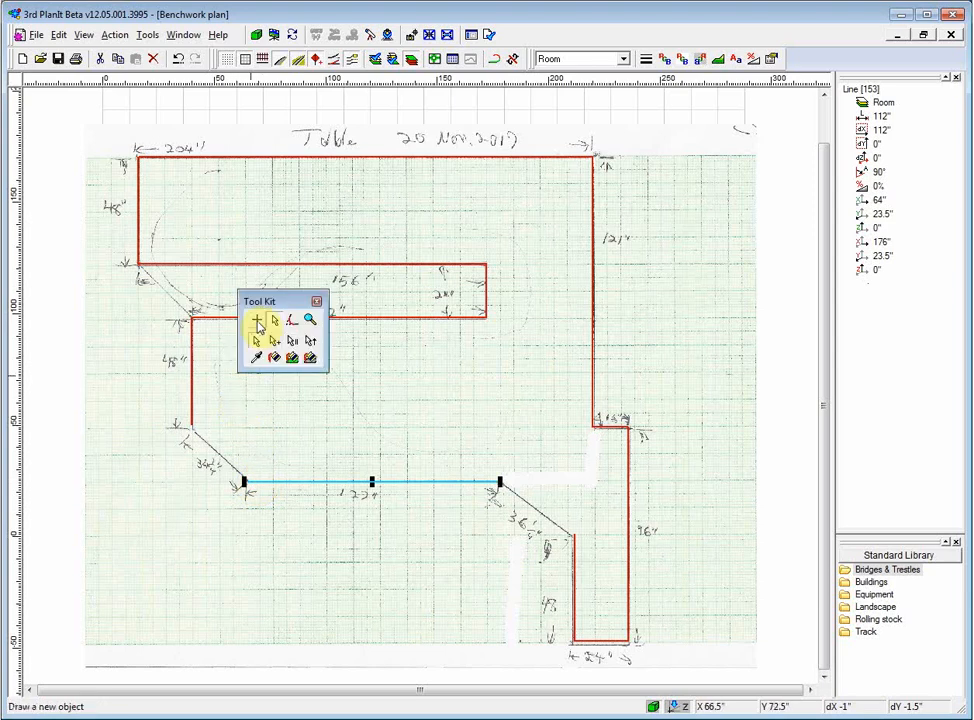
pyautogui.click(257, 322)
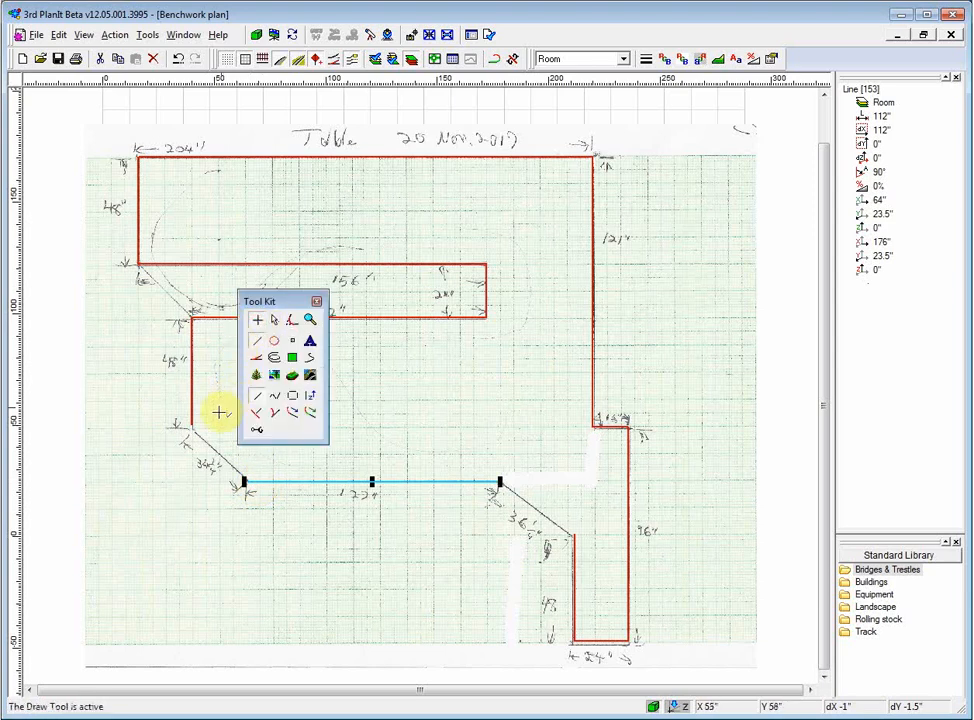
pyautogui.click(191, 426)
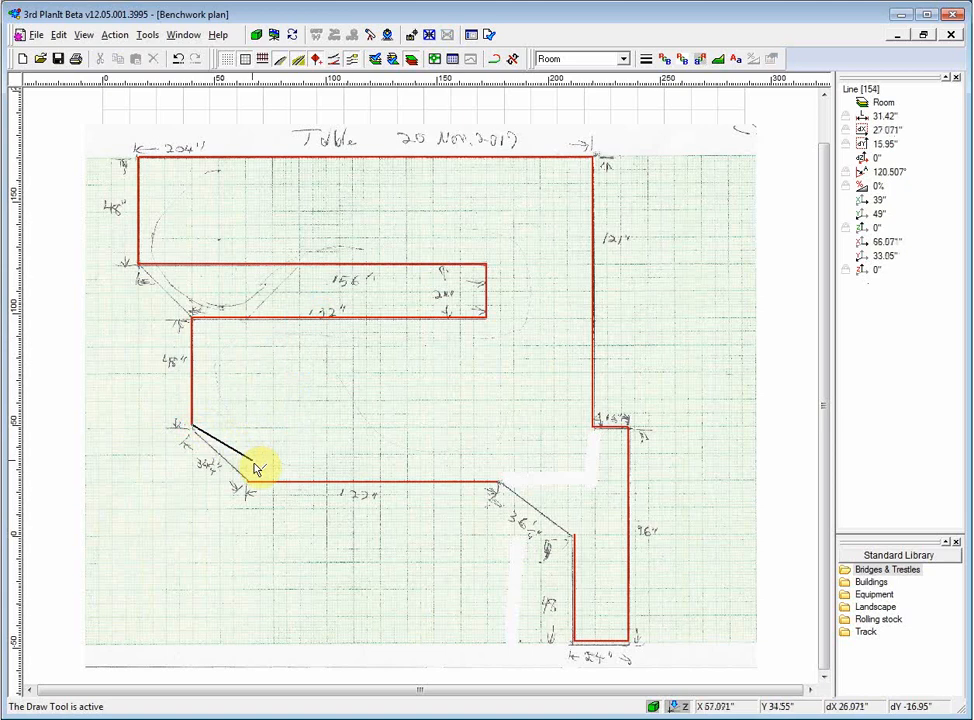
pyautogui.click(495, 483)
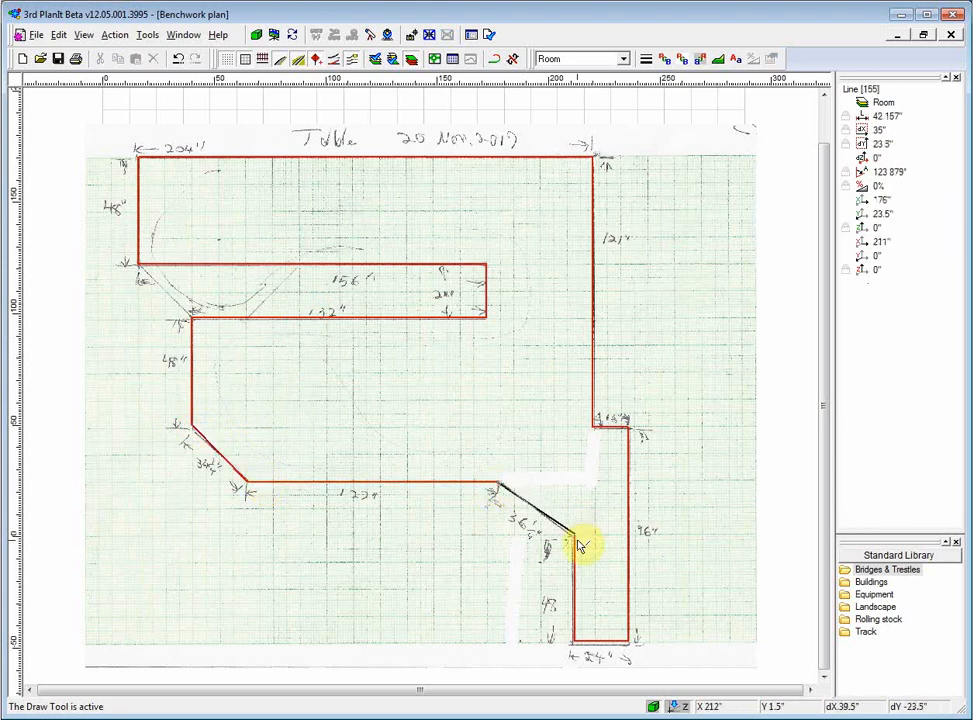
pyautogui.click(576, 542)
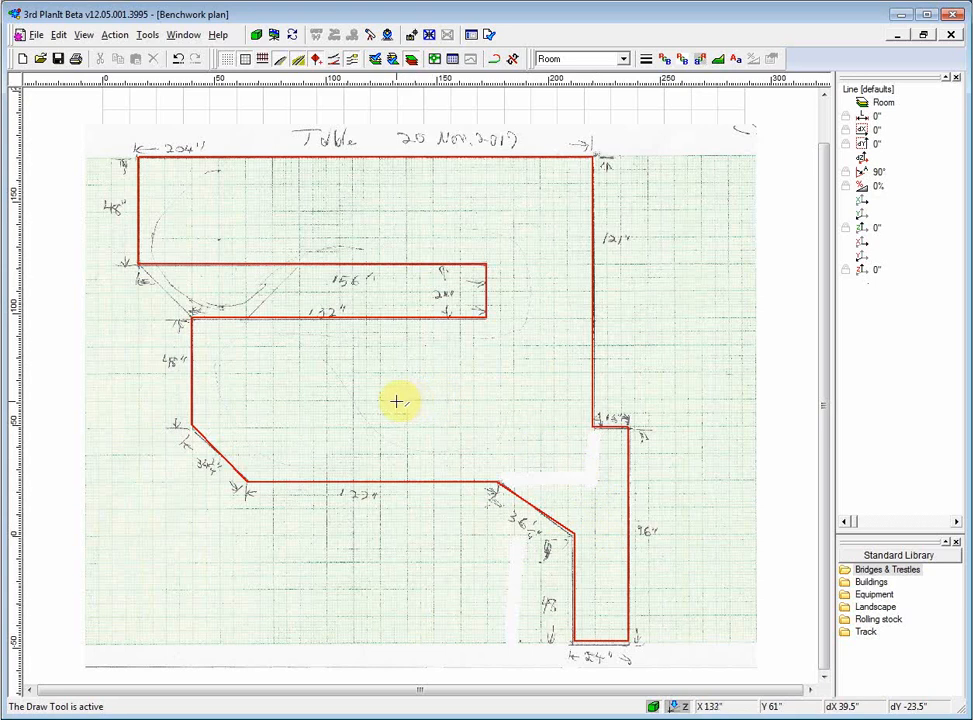
# Examine how closely the traced lines match the sketch at the lower-right leg and at the lower-left diagonal's upper corner.
pyautogui.press('z')
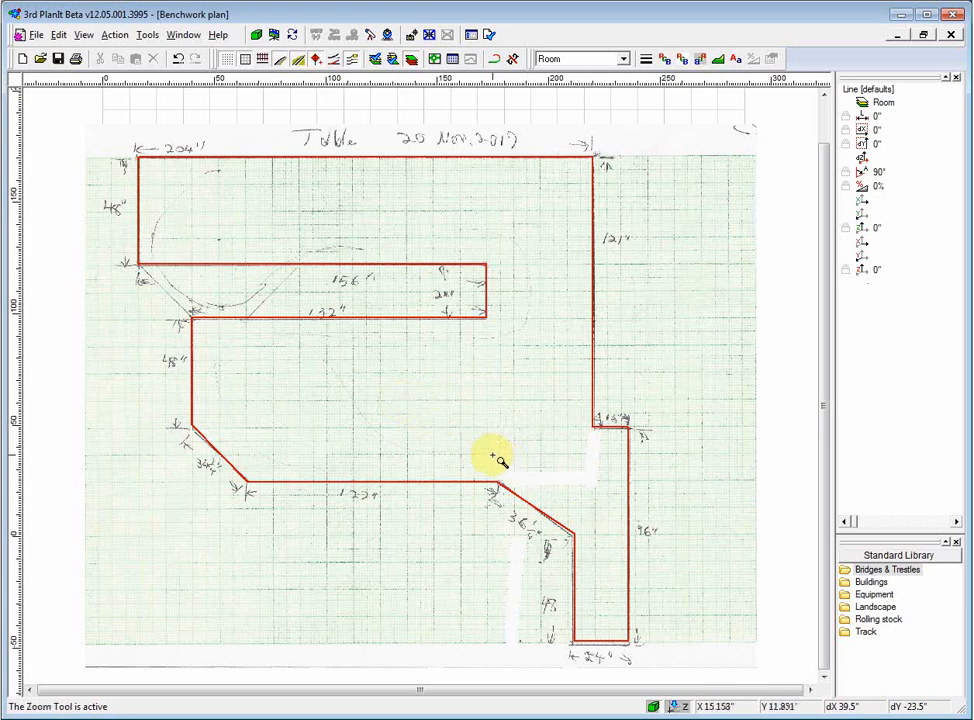
pyautogui.moveTo(492, 455); pyautogui.dragTo(669, 676)
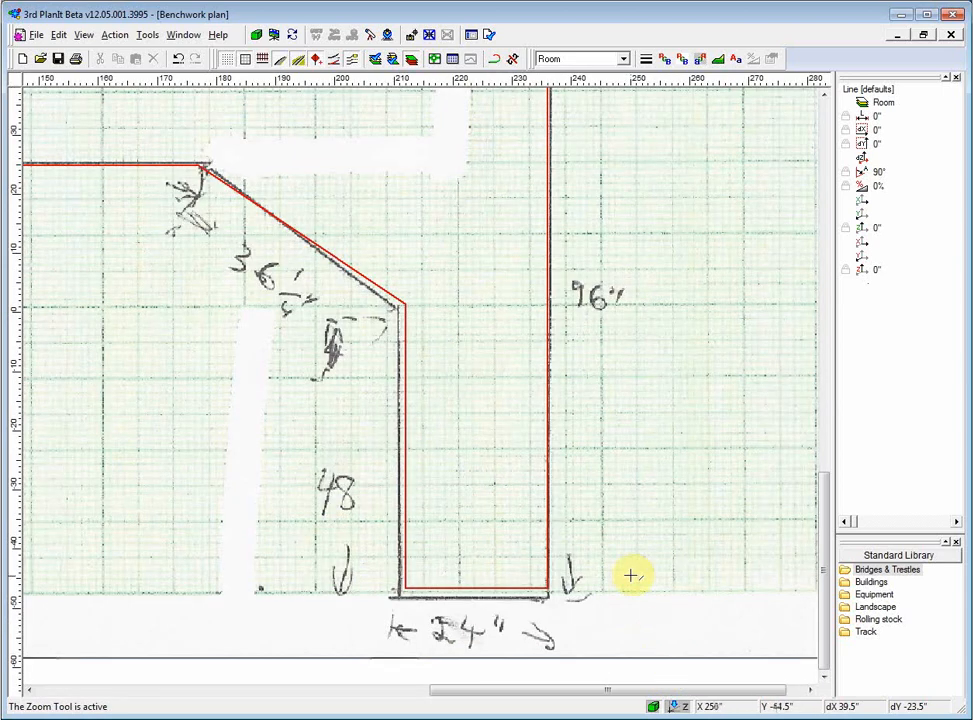
pyautogui.press('d')
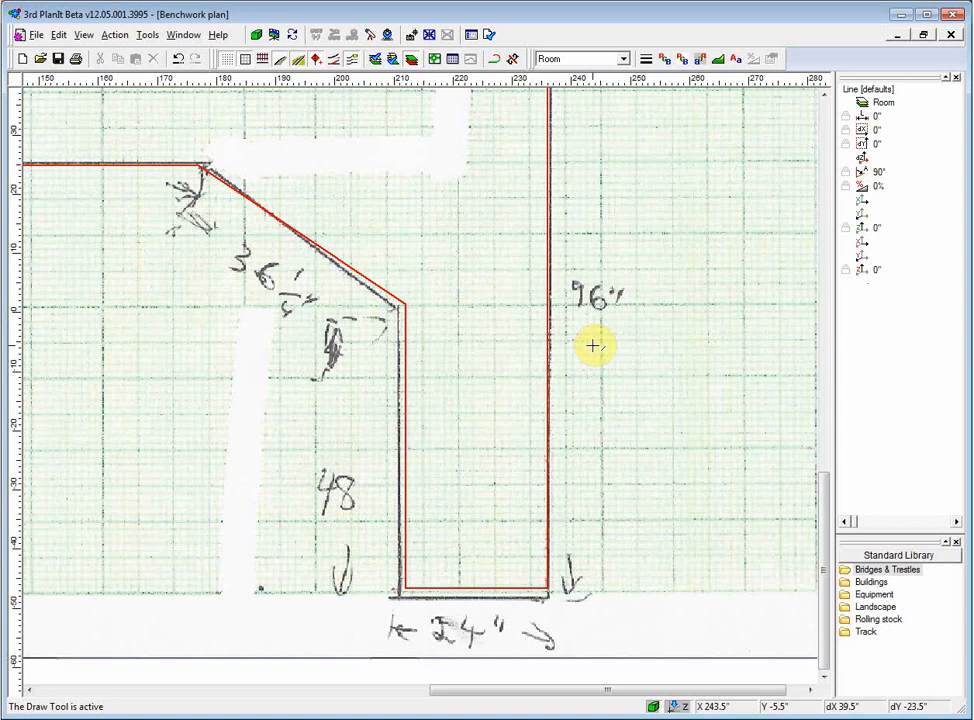
pyautogui.press('Home')
pyautogui.press('z')
pyautogui.moveTo(240, 384); pyautogui.dragTo(137, 476)
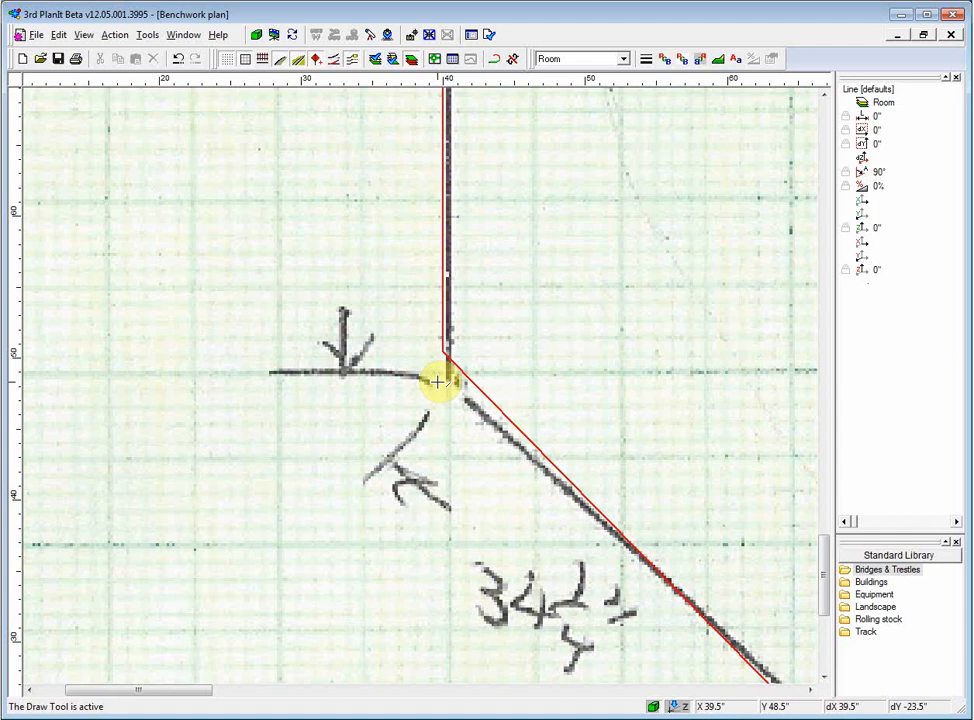
pyautogui.press('Home')
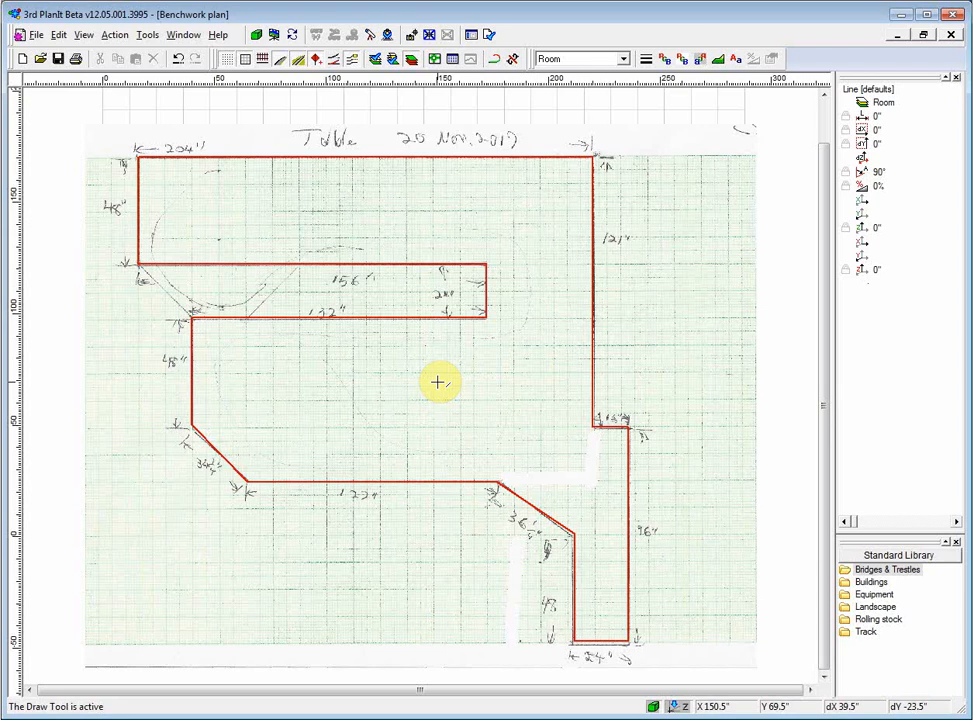
# Freeze the Room layer and make Main layer the active layer.
pyautogui.press('l')
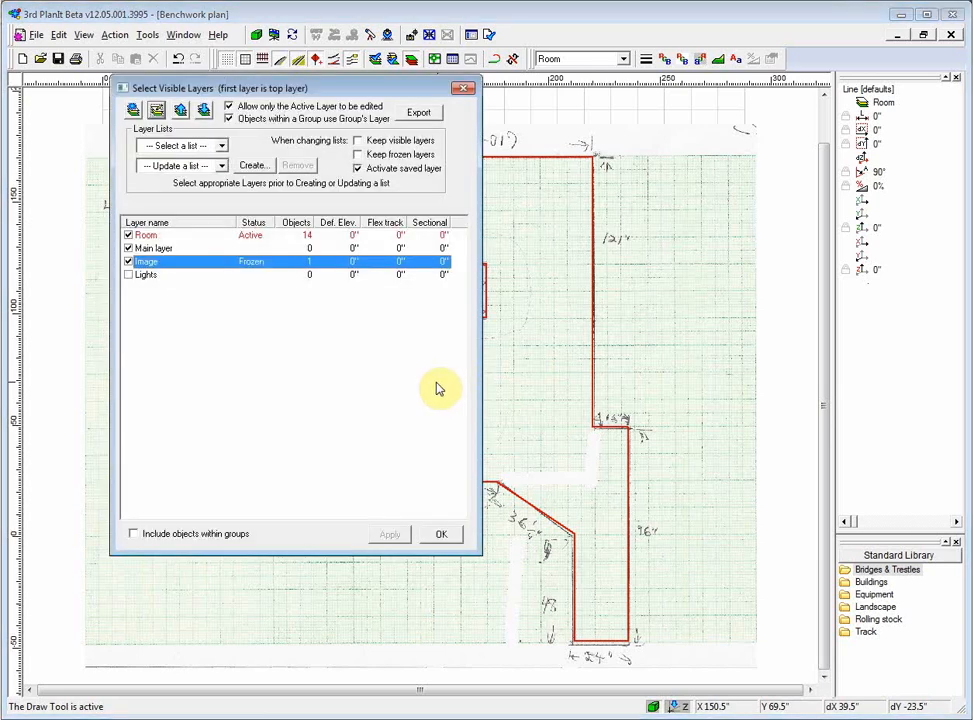
pyautogui.click(153, 237)
pyautogui.rightClick(153, 240)
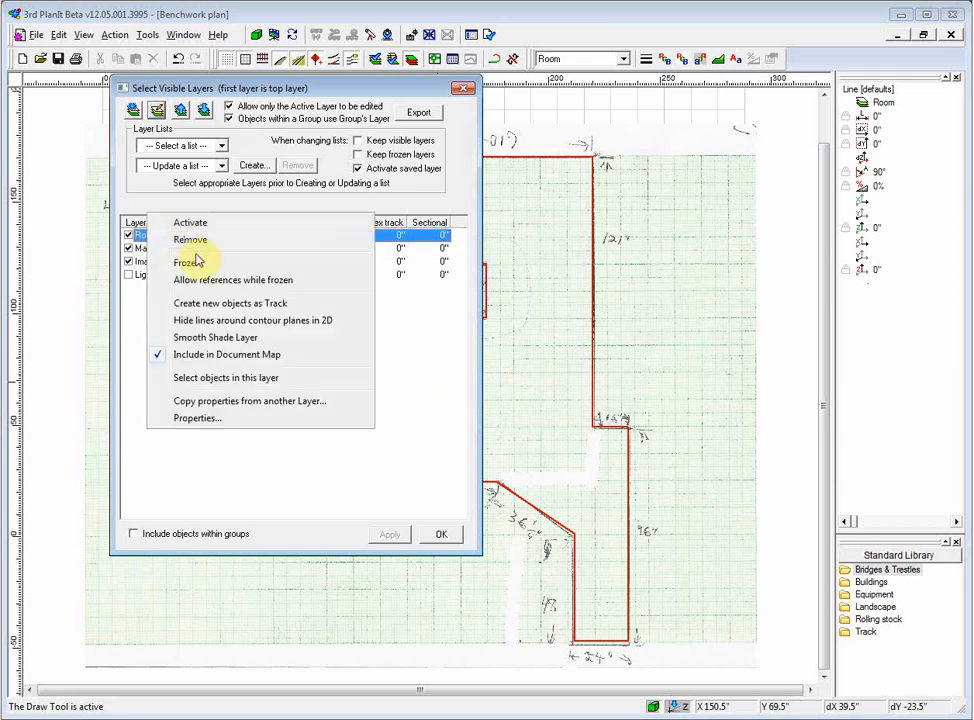
pyautogui.click(190, 262)
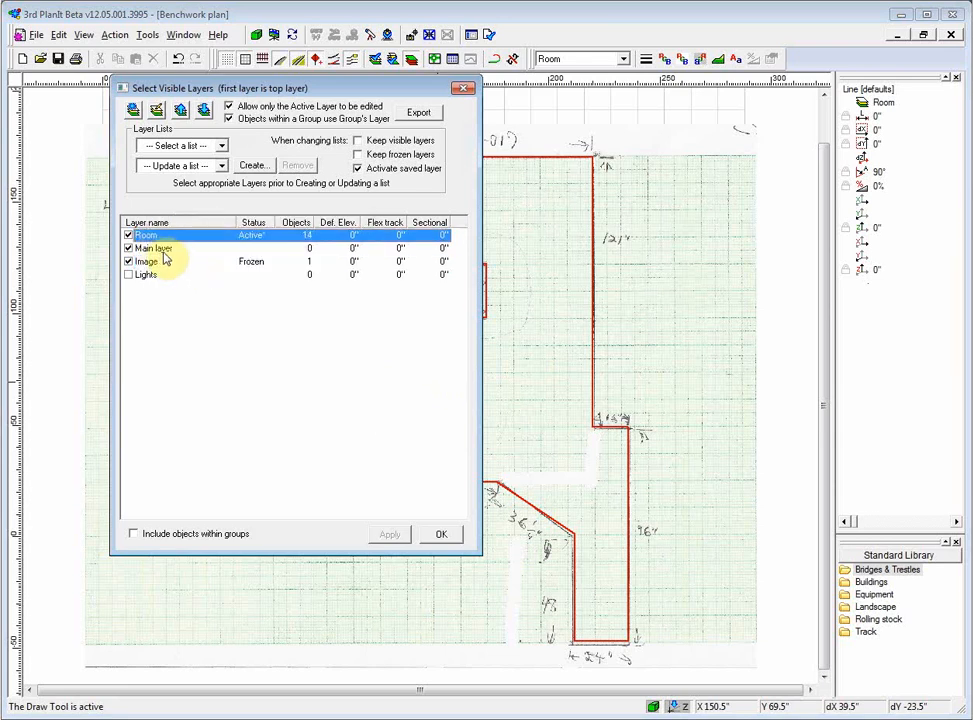
pyautogui.click(158, 251)
pyautogui.rightClick(160, 252)
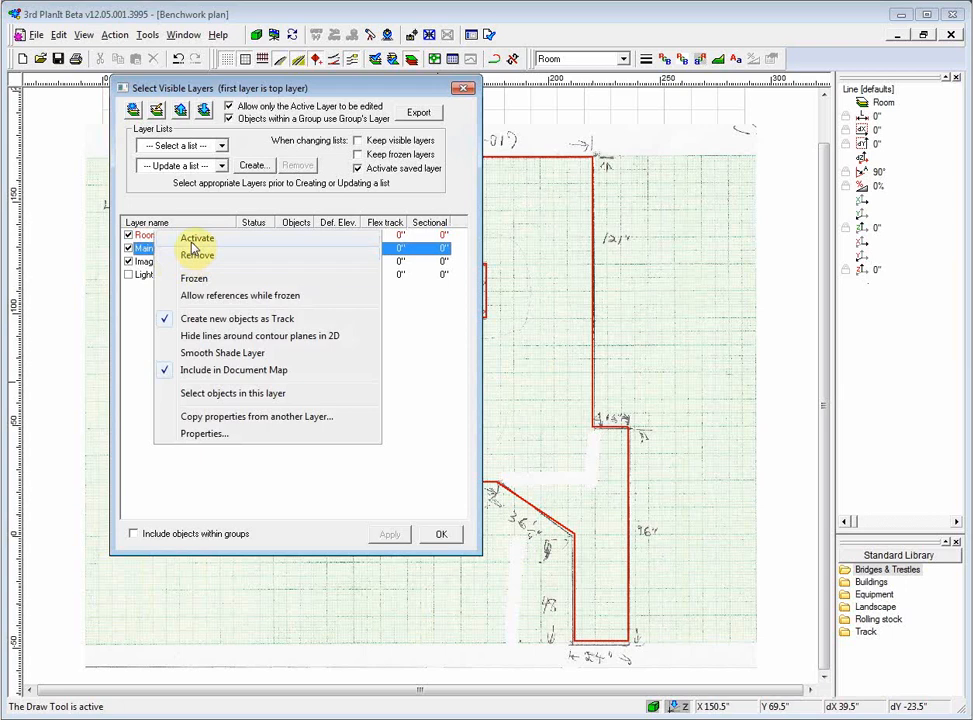
pyautogui.click(195, 237)
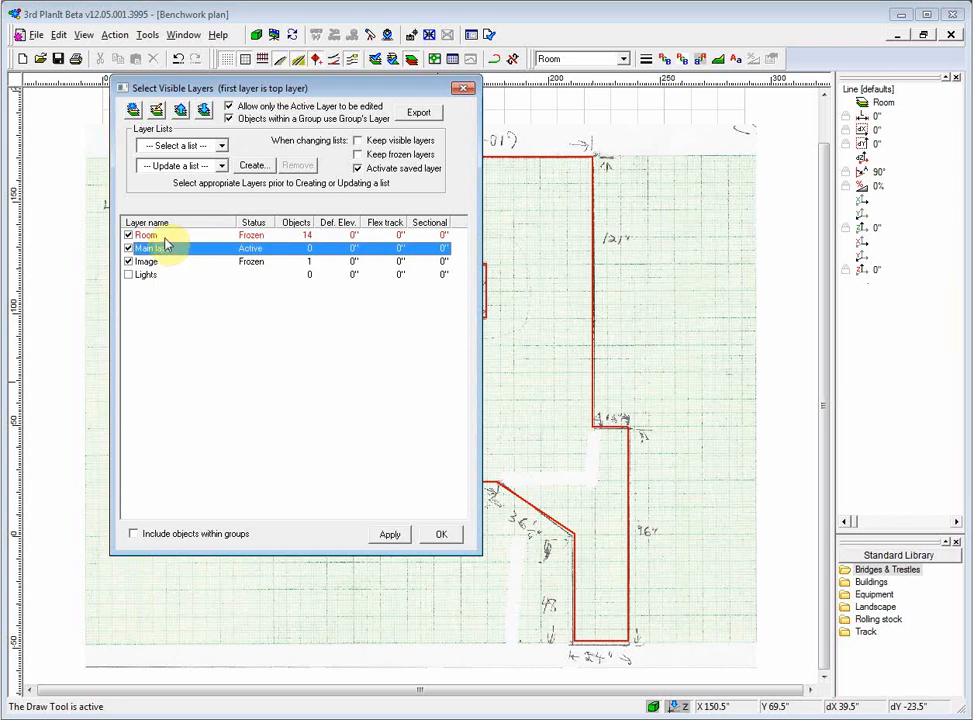
# Move the Room layer below Main layer in the layer order, apply the layer settings, and leave the Draw tool.
pyautogui.click(170, 237)
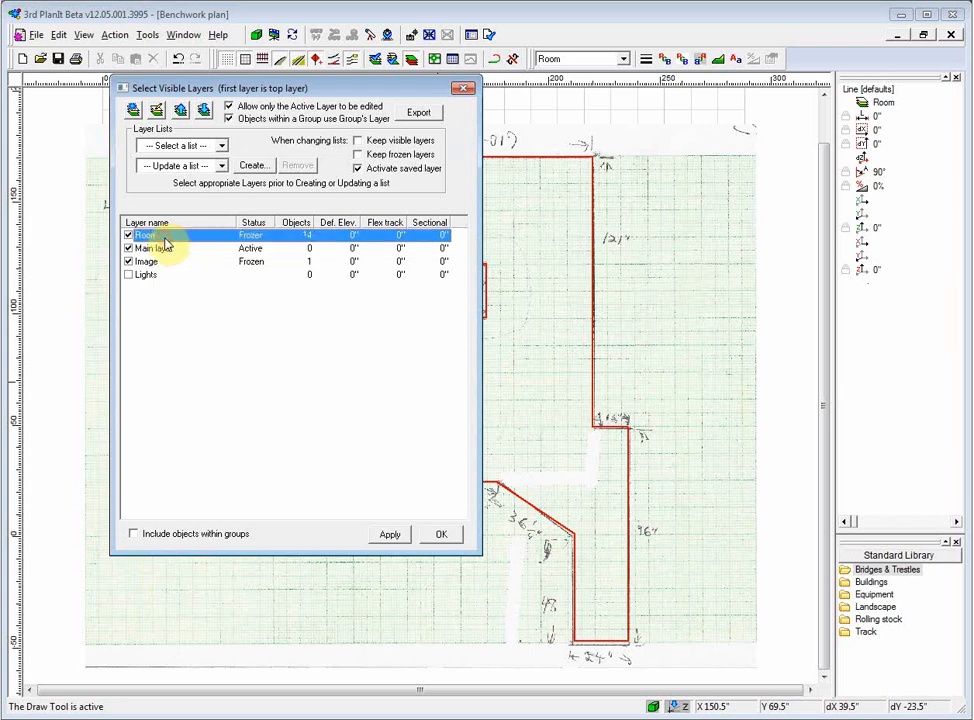
pyautogui.click(203, 110)
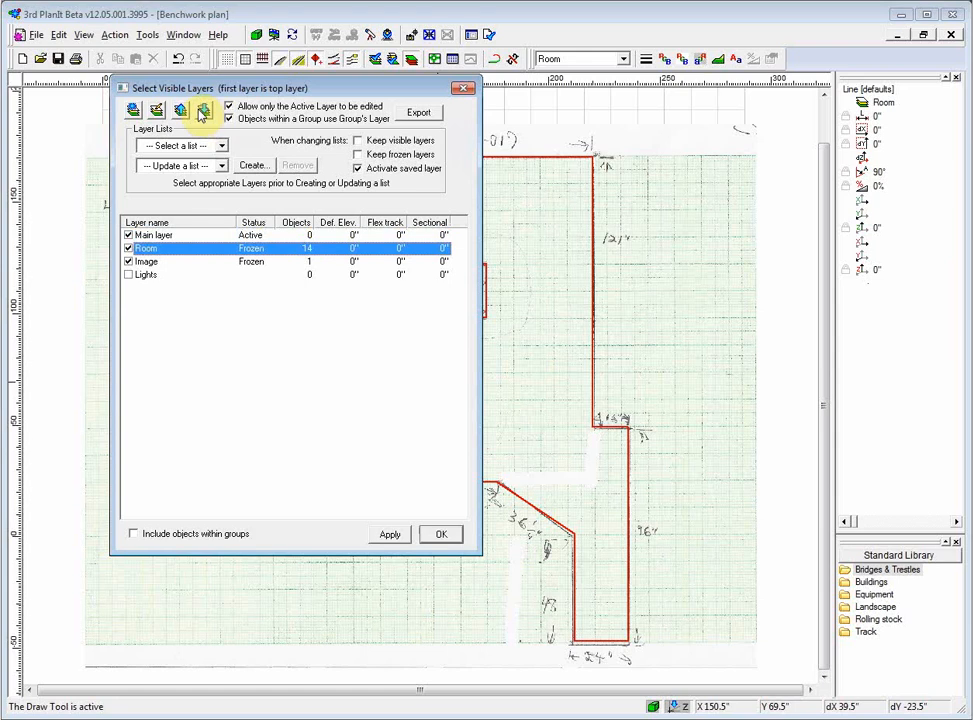
pyautogui.click(450, 535)
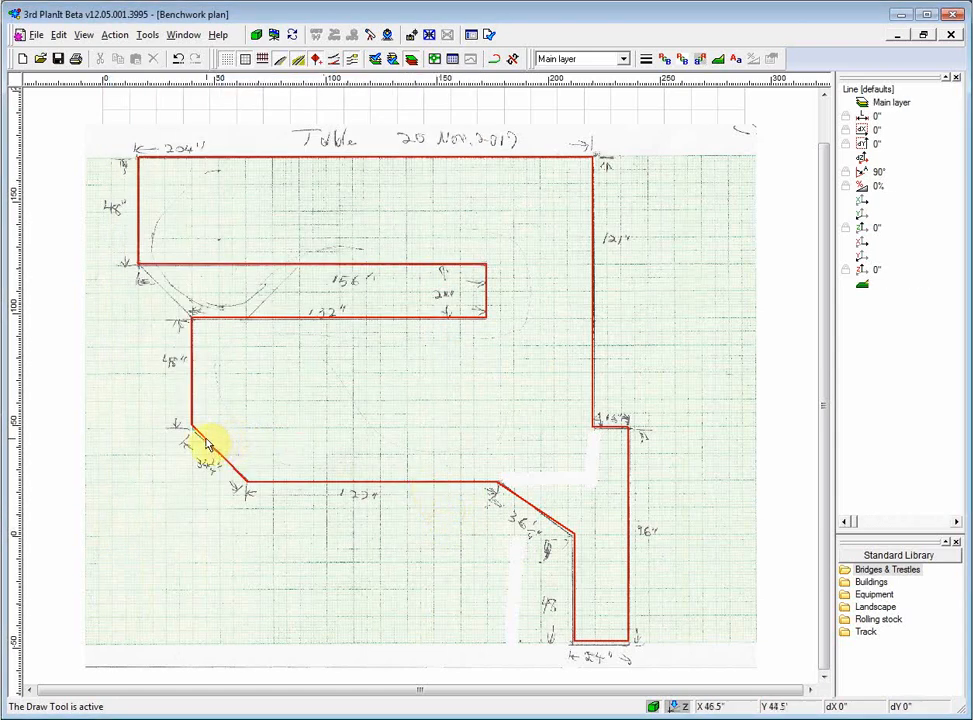
pyautogui.press('Escape')
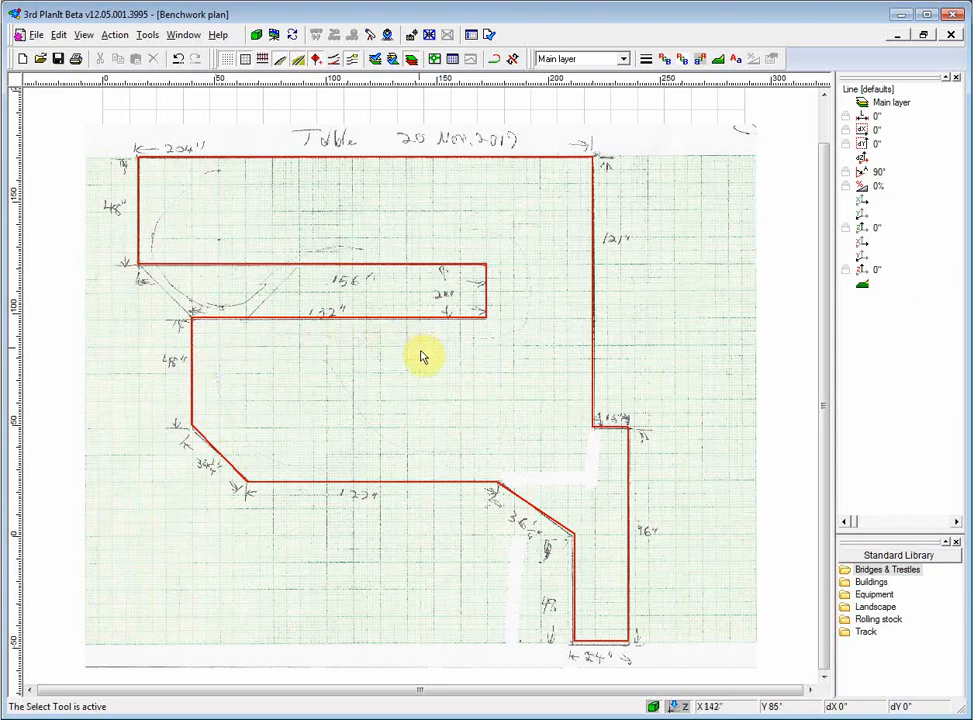